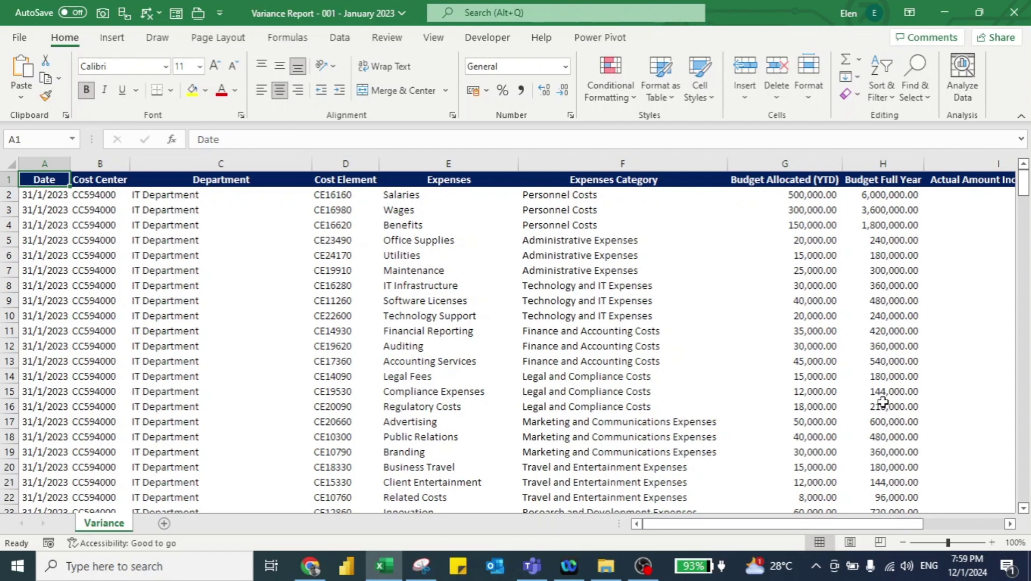
pyautogui.click(792, 194)
pyautogui.press('Right')
pyautogui.press('Right')
pyautogui.press('Home')
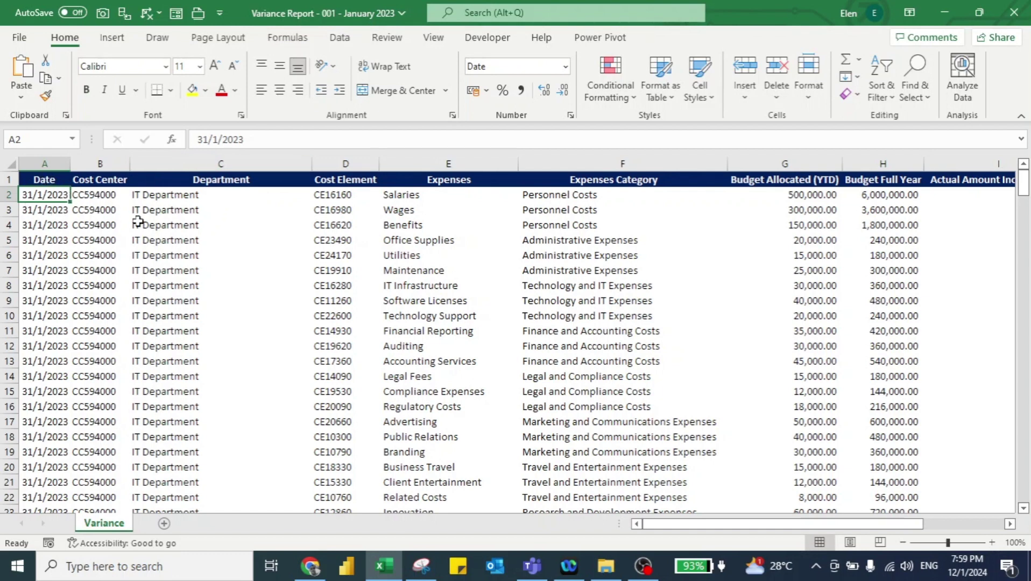
pyautogui.hotkey('ctrl', 'Right')
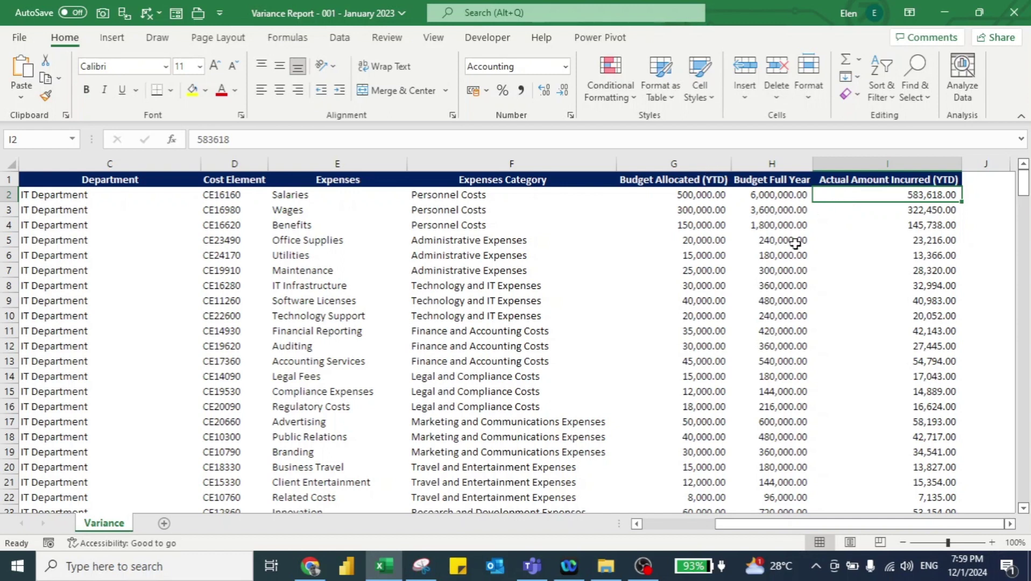
# Create a PivotTable on a new worksheet from the full variance data range Variance!$A$1:$I$275
pyautogui.hotkey('ctrl', 'a')
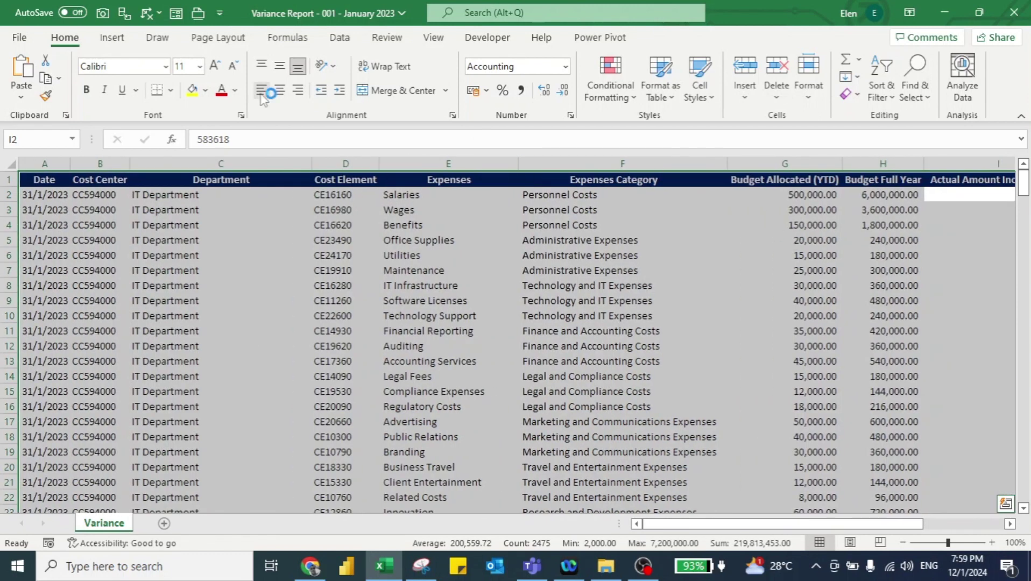
pyautogui.click(112, 37)
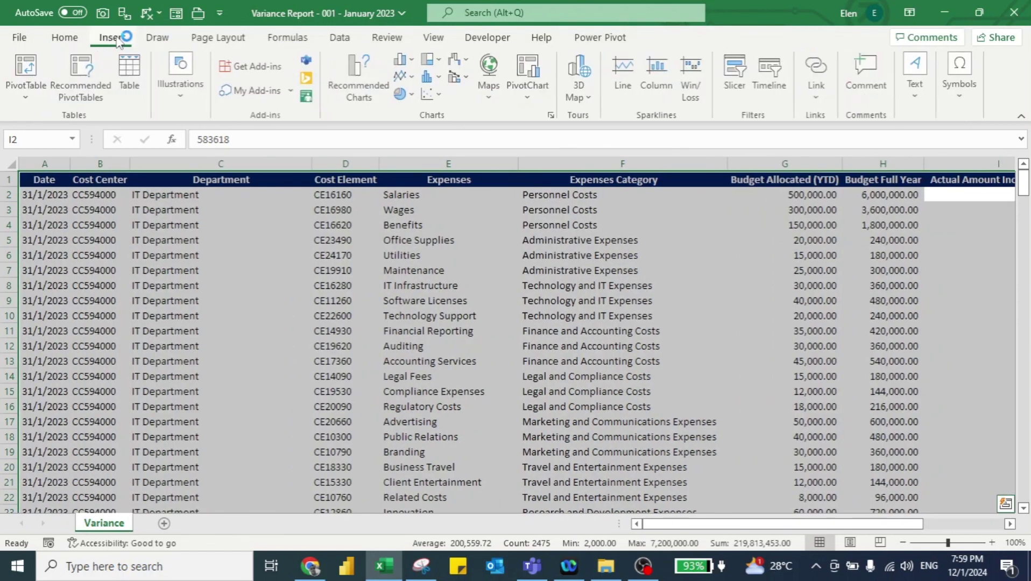
pyautogui.click(36, 65)
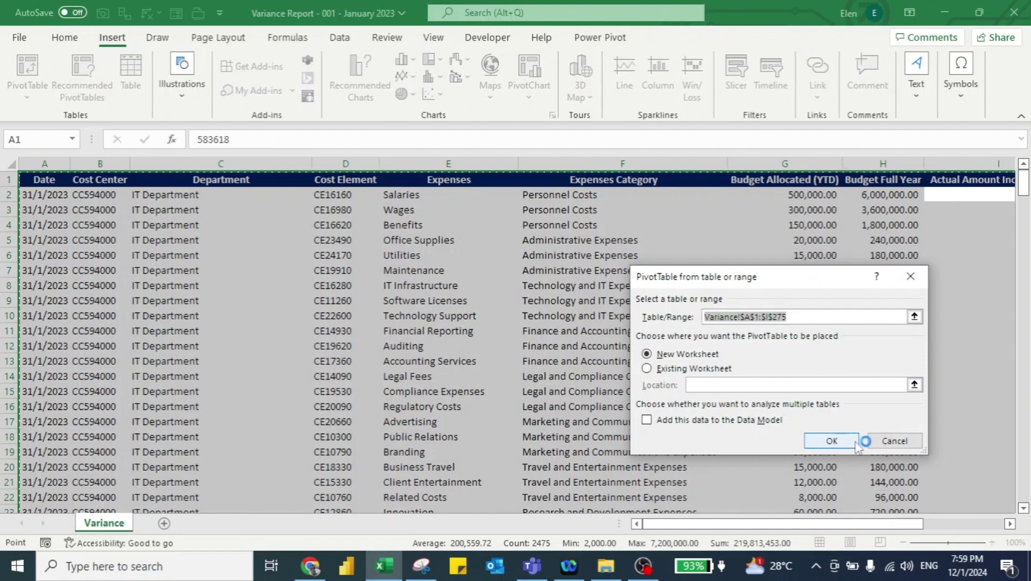
pyautogui.click(856, 443)
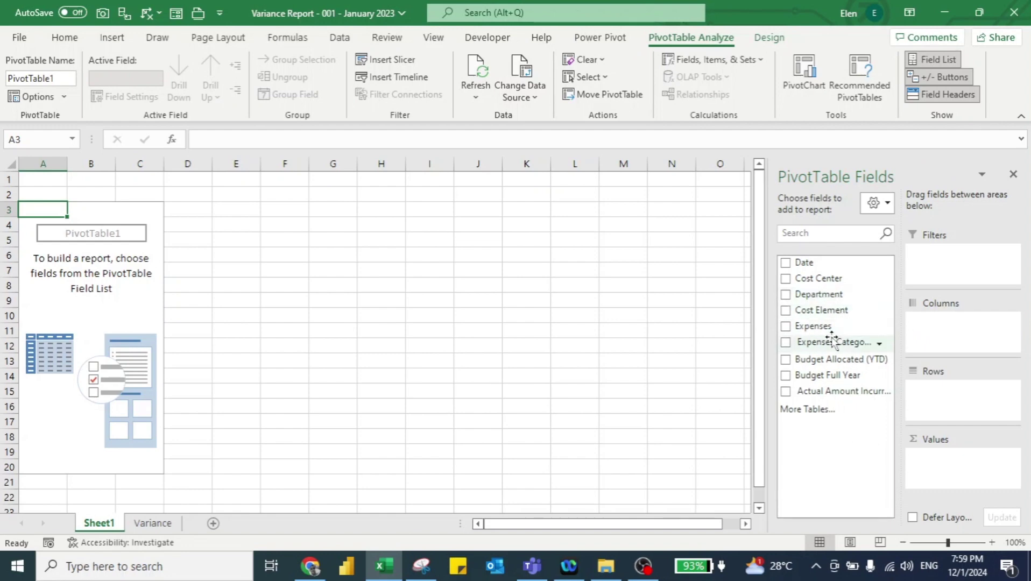
# Place Date in the pivot rows and filter the report by Department to show only Sales & Marketing
pyautogui.moveTo(805, 263); pyautogui.dragTo(943, 397)
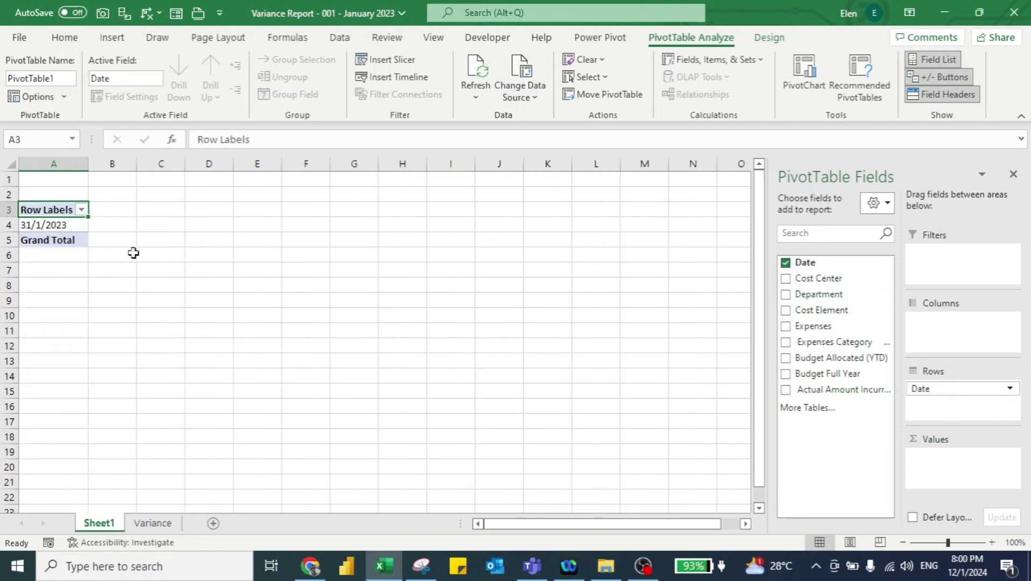
pyautogui.moveTo(789, 295); pyautogui.dragTo(947, 266)
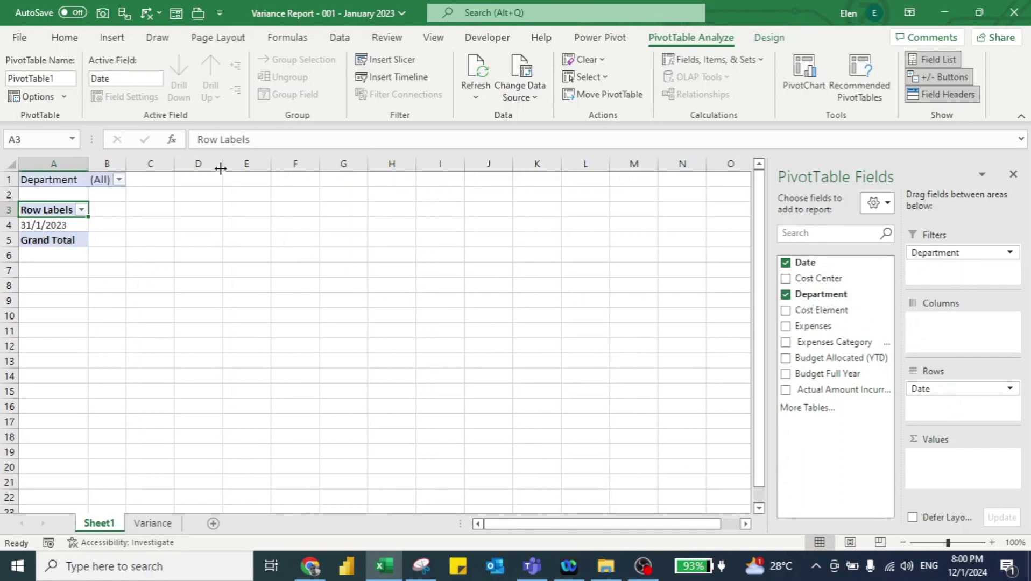
pyautogui.click(119, 180)
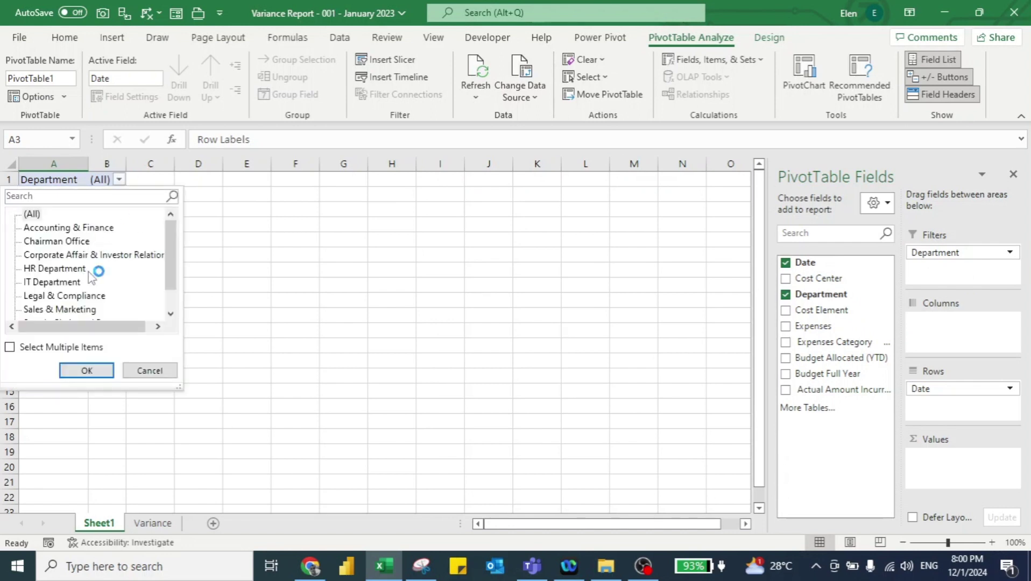
pyautogui.click(77, 309)
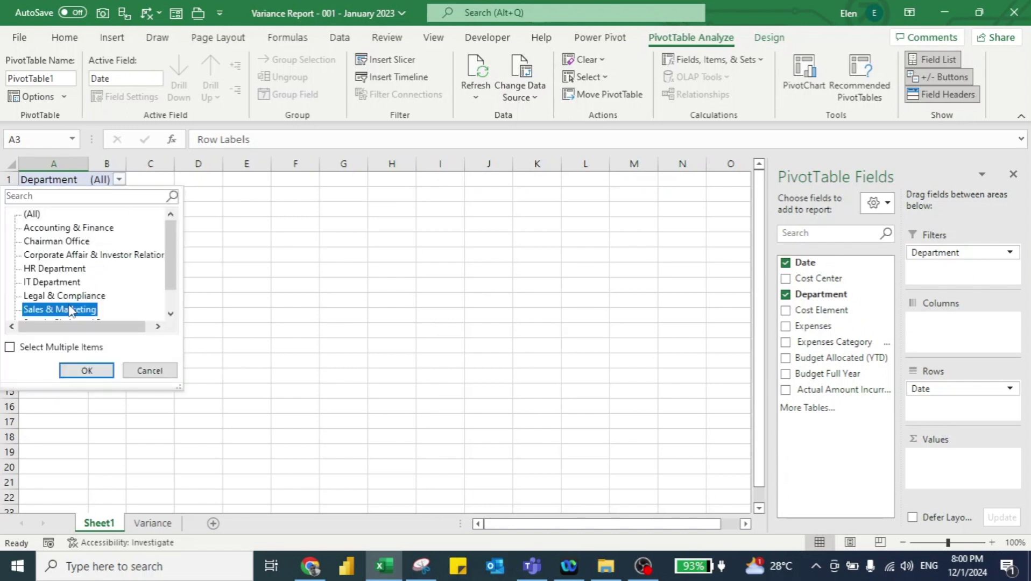
pyautogui.click(86, 372)
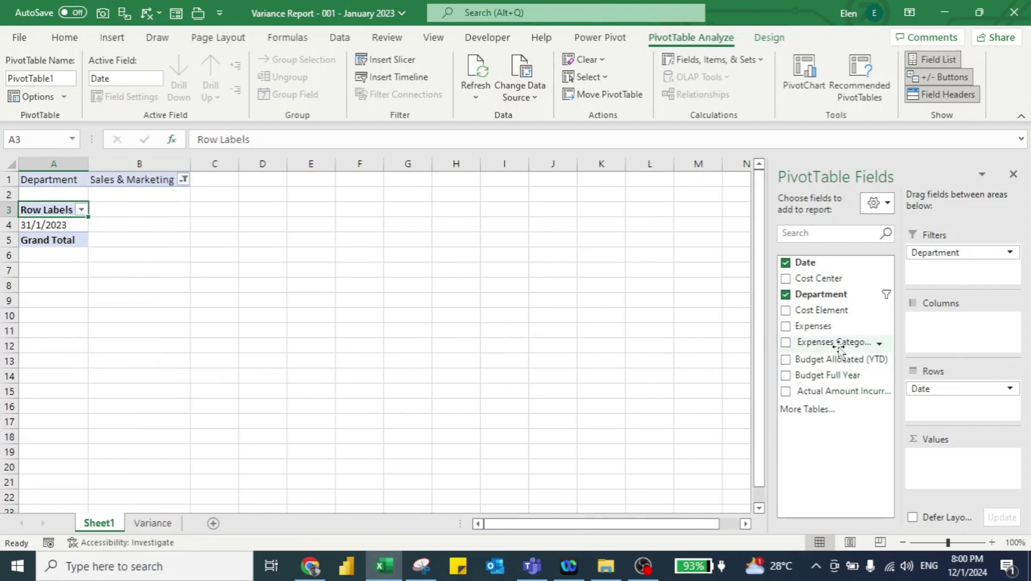
# Add Expenses Category to the pivot rows below Date, with Budget Allocated (YTD) and Actual Amount Incurred (YTD) as summed values
pyautogui.moveTo(830, 347); pyautogui.dragTo(964, 421)
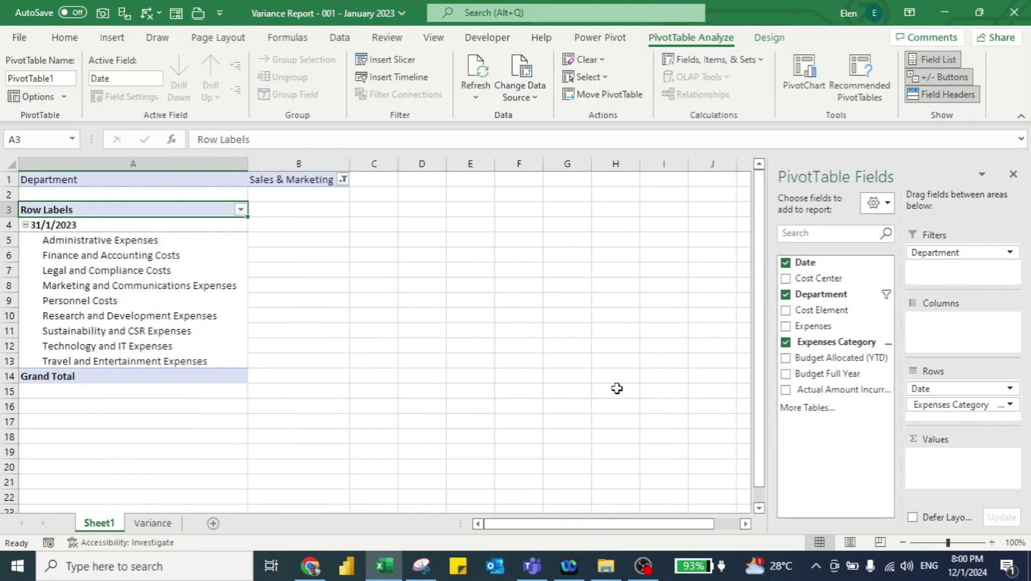
pyautogui.click(794, 358)
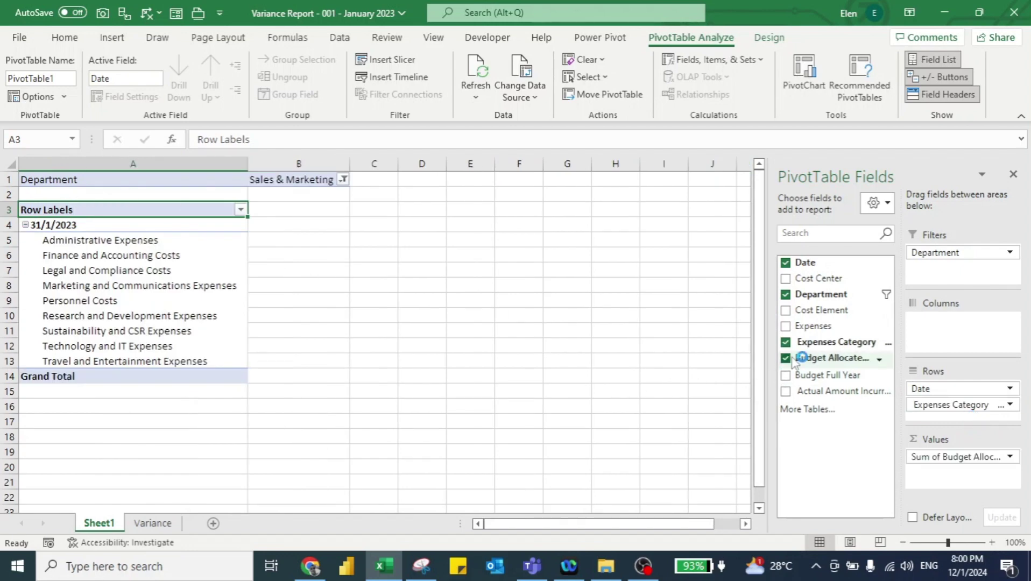
pyautogui.click(788, 391)
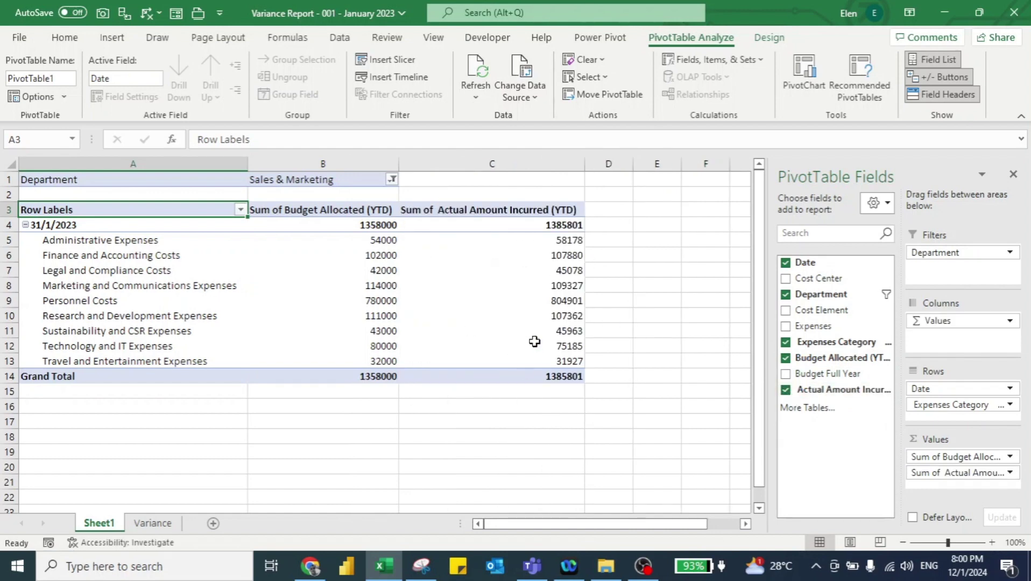
pyautogui.moveTo(535, 341)
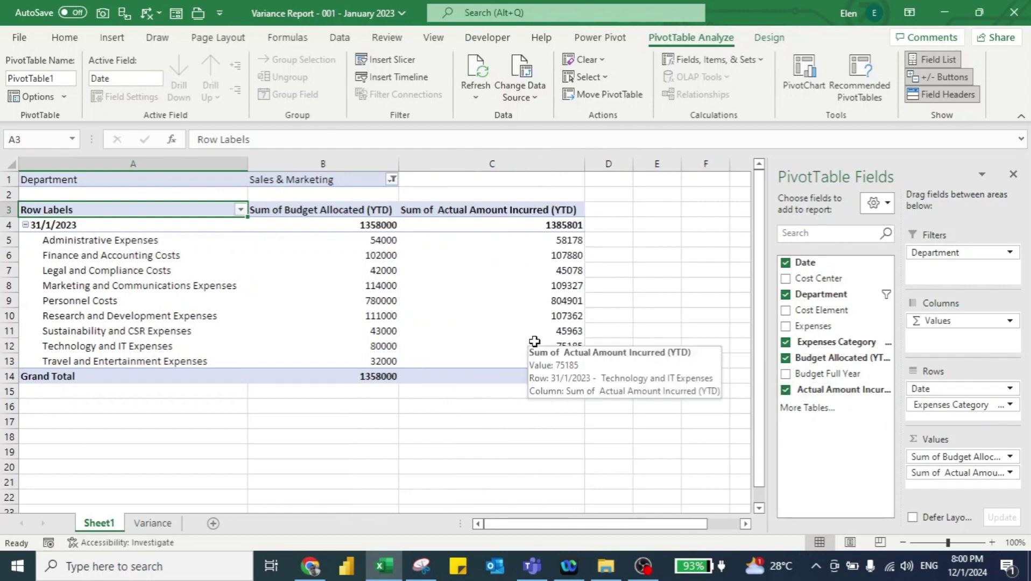
# Calculate the variance in E5 with =B5-C5 and fill the formula down to E13
pyautogui.click(638, 240)
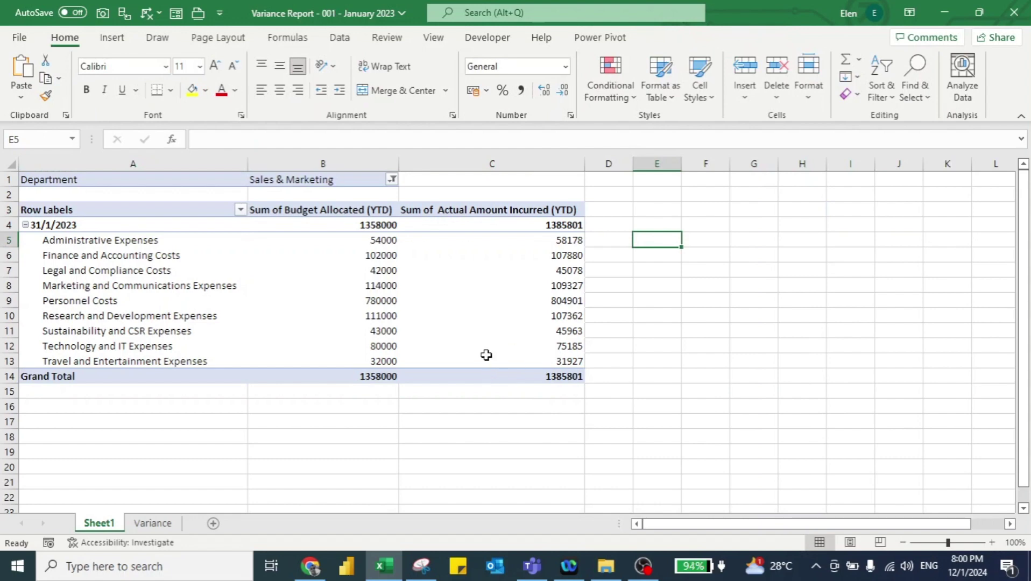
pyautogui.write('=')
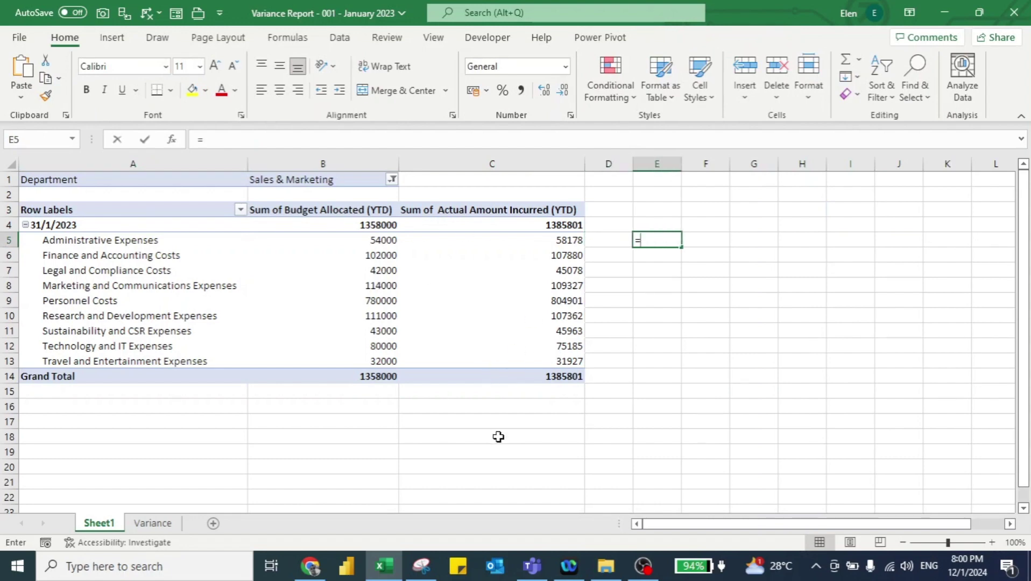
pyautogui.write('b5')
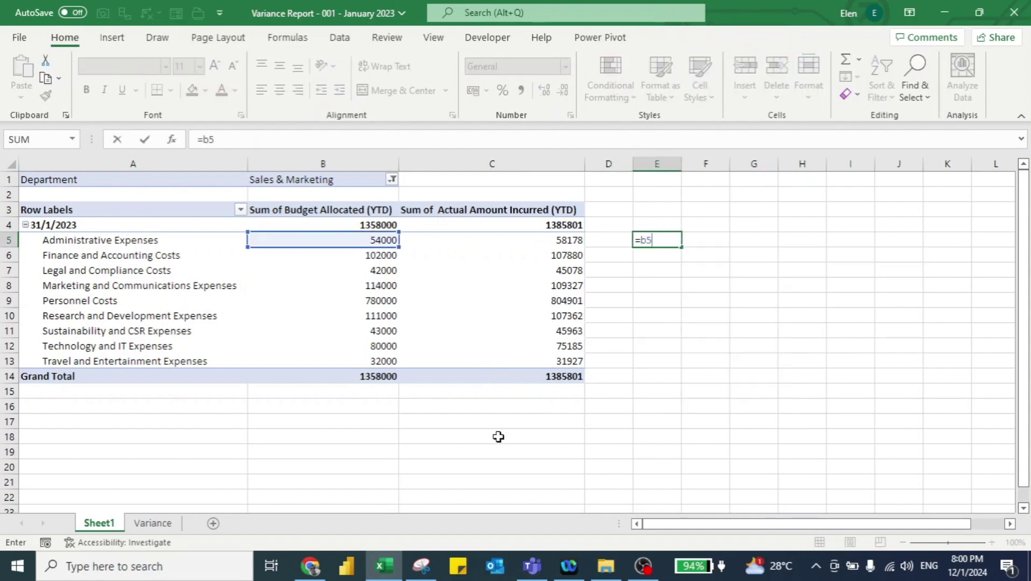
pyautogui.write('-c5')
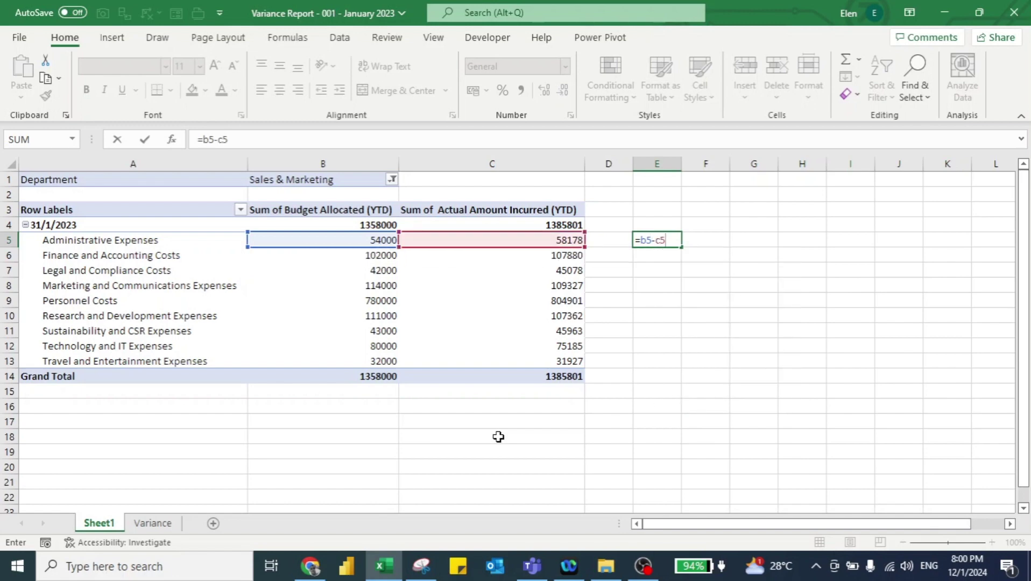
pyautogui.press('Return')
pyautogui.press('Up')
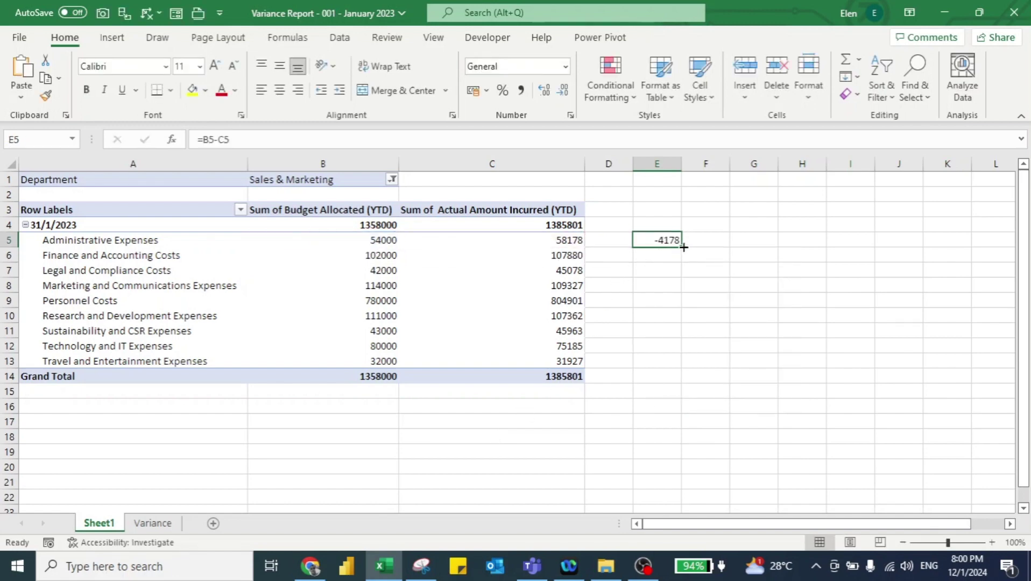
pyautogui.moveTo(683, 247); pyautogui.dragTo(680, 372)
# Calculate the variance percentage in F5 with =E5/B5, format it as a percentage and fill it down to F13
pyautogui.press('Right')
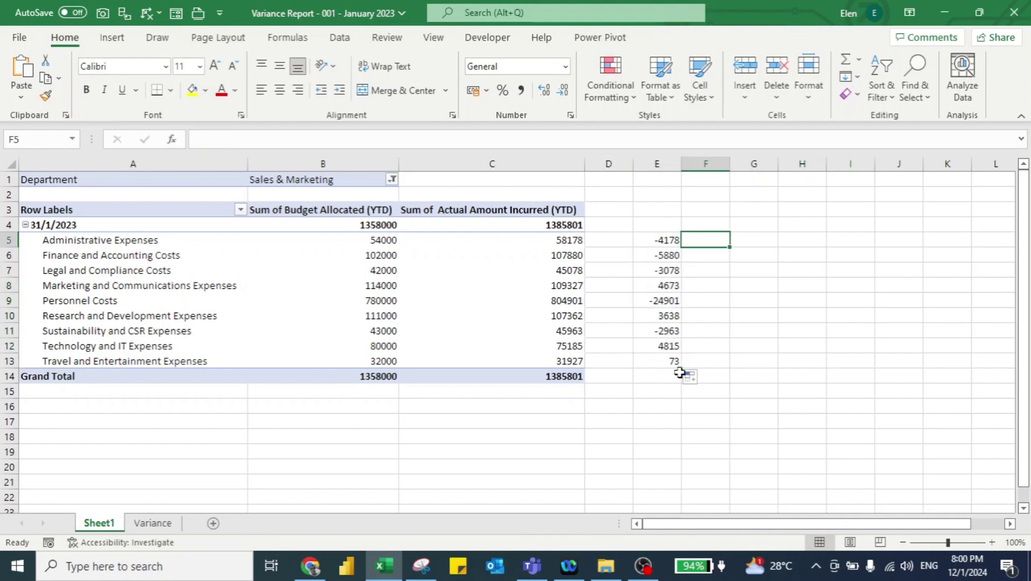
pyautogui.write('=')
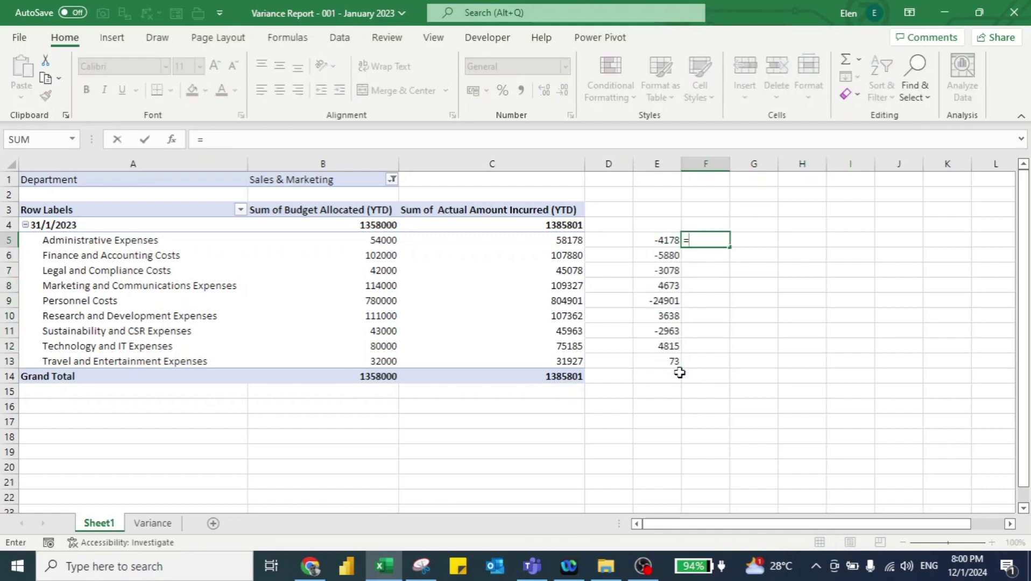
pyautogui.press('Left')
pyautogui.write('/')
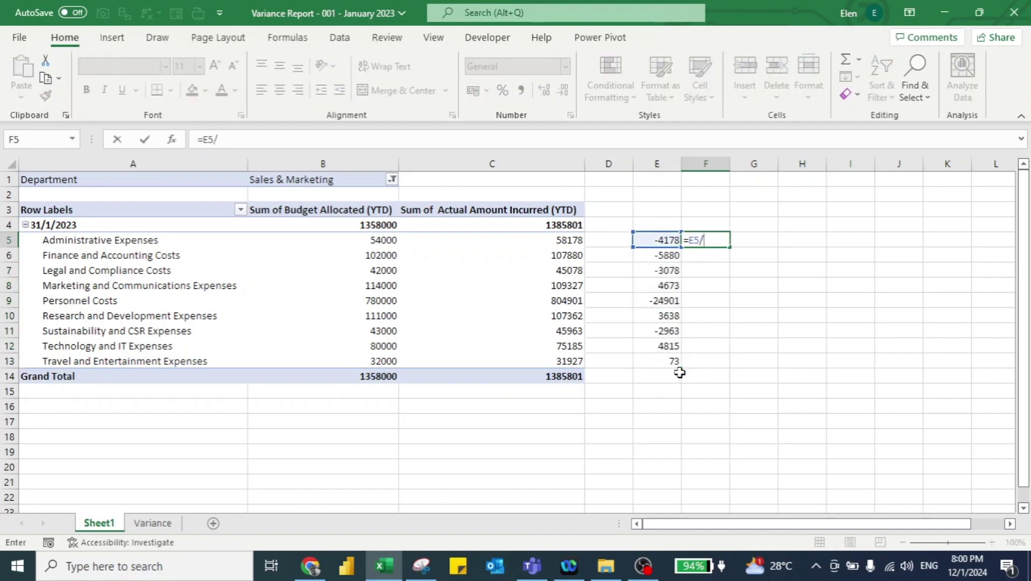
pyautogui.press('Left')
pyautogui.press('Left')
pyautogui.press('Left')
pyautogui.press('Left')
pyautogui.press('Return')
pyautogui.press('Up')
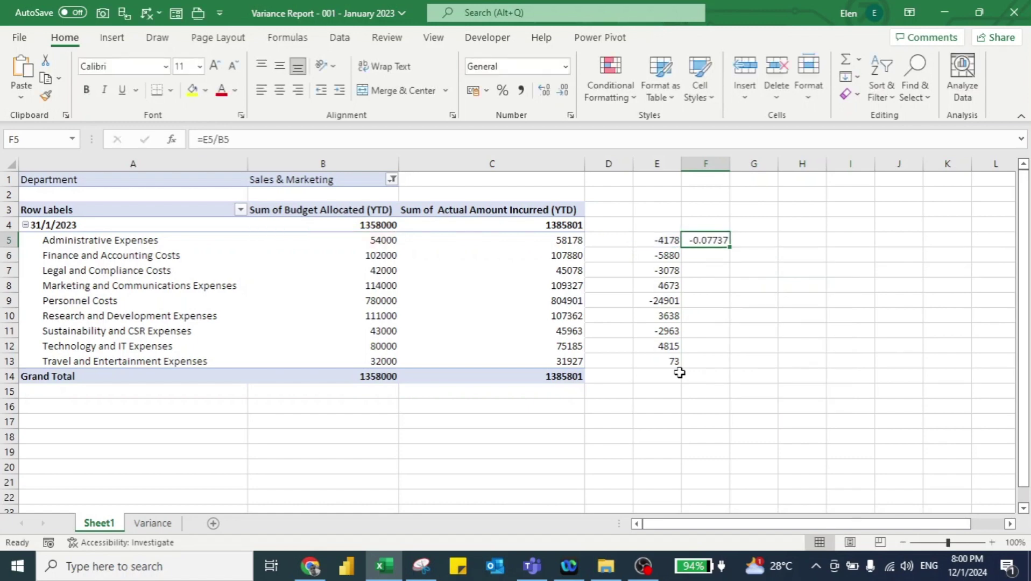
pyautogui.hotkey('ctrl', 'shift', '5')
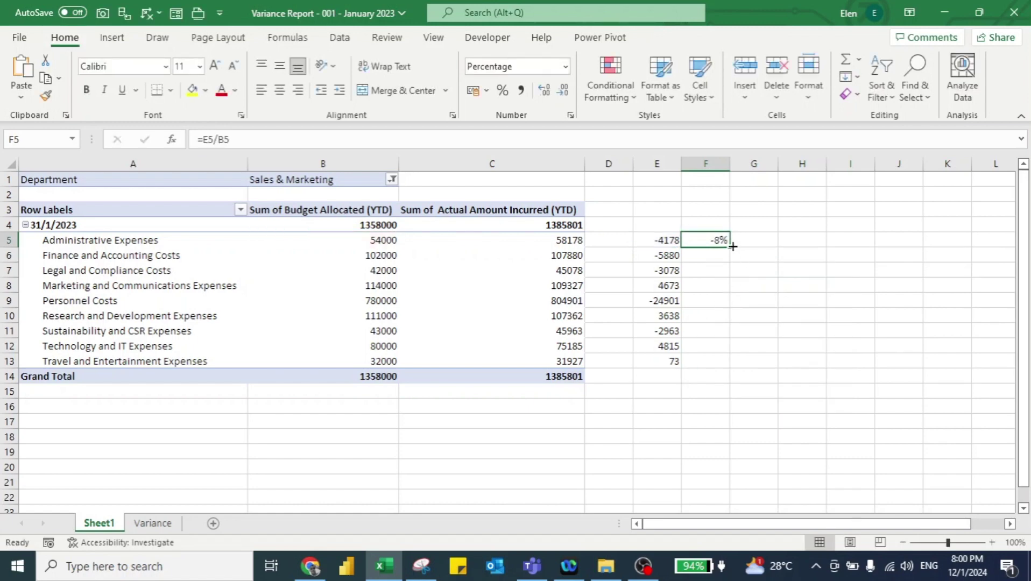
pyautogui.moveTo(731, 246); pyautogui.dragTo(707, 369)
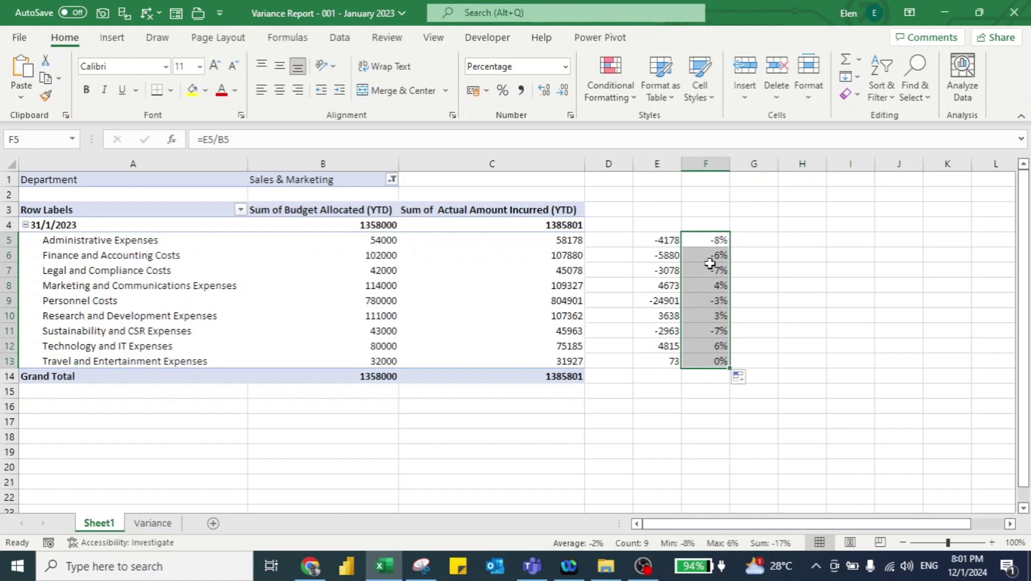
# Delete the worksheet Sheet1 that holds the PivotTable and the variance formulas
pyautogui.hotkey('alt', 'h')
pyautogui.press('d')
pyautogui.press('s')
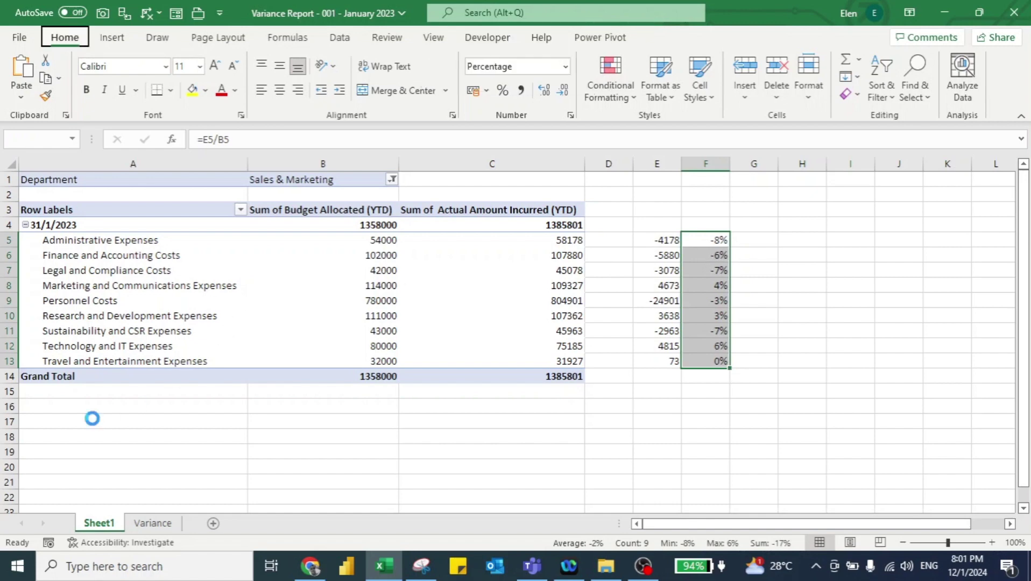
pyautogui.press('Return')
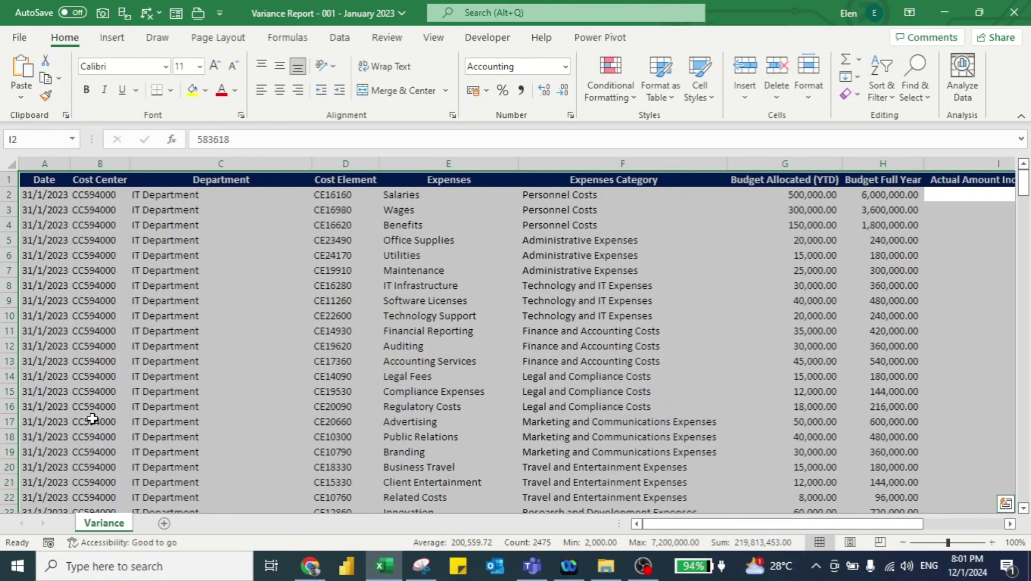
# In a new blank workbook, start a data import from Variance Report - 001 - January 2023 in the Case Study 4 - Monthly Variance Analysis folder
pyautogui.hotkey('ctrl', 'n')
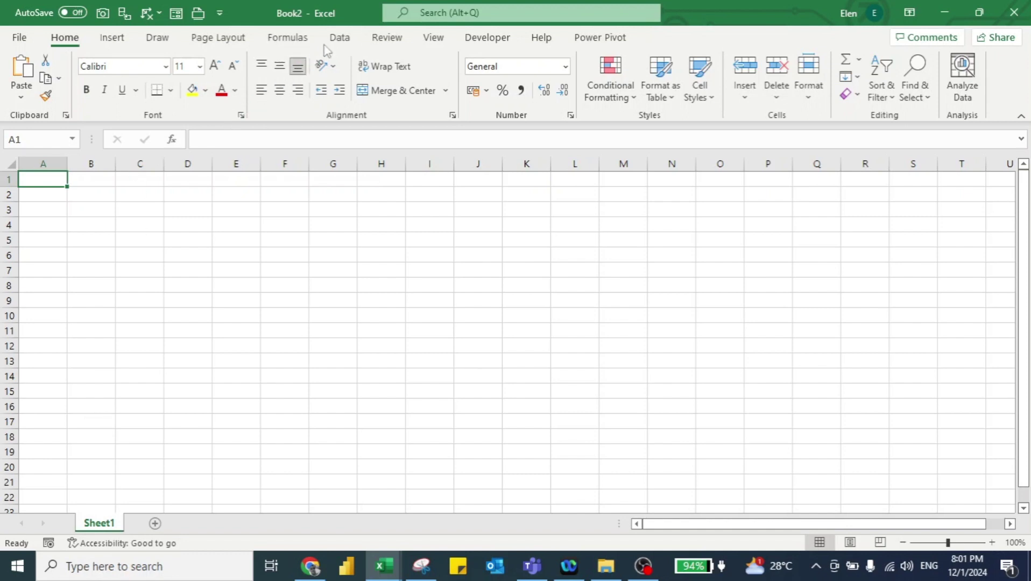
pyautogui.click(339, 39)
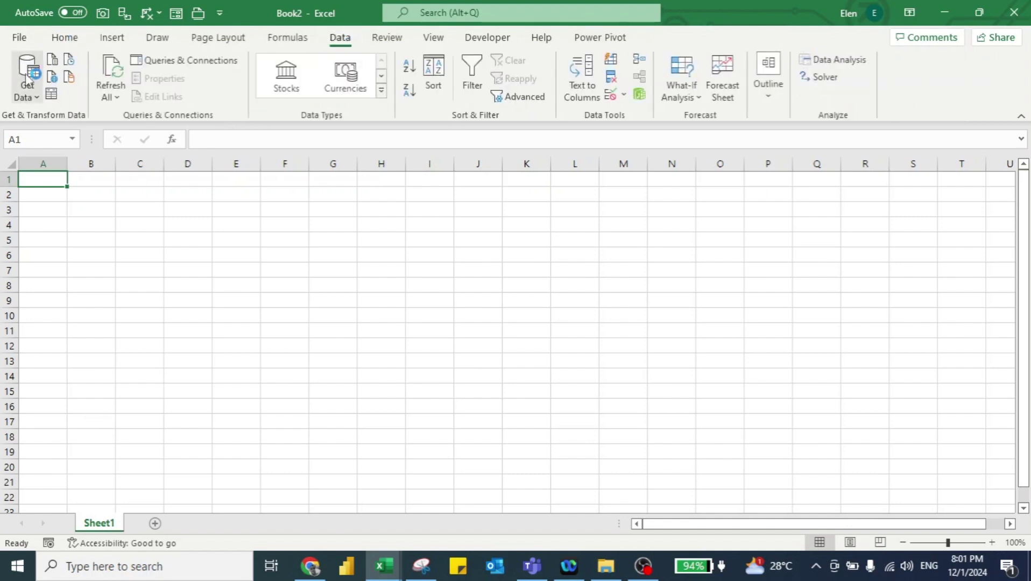
pyautogui.click(30, 92)
pyautogui.moveTo(102, 125)
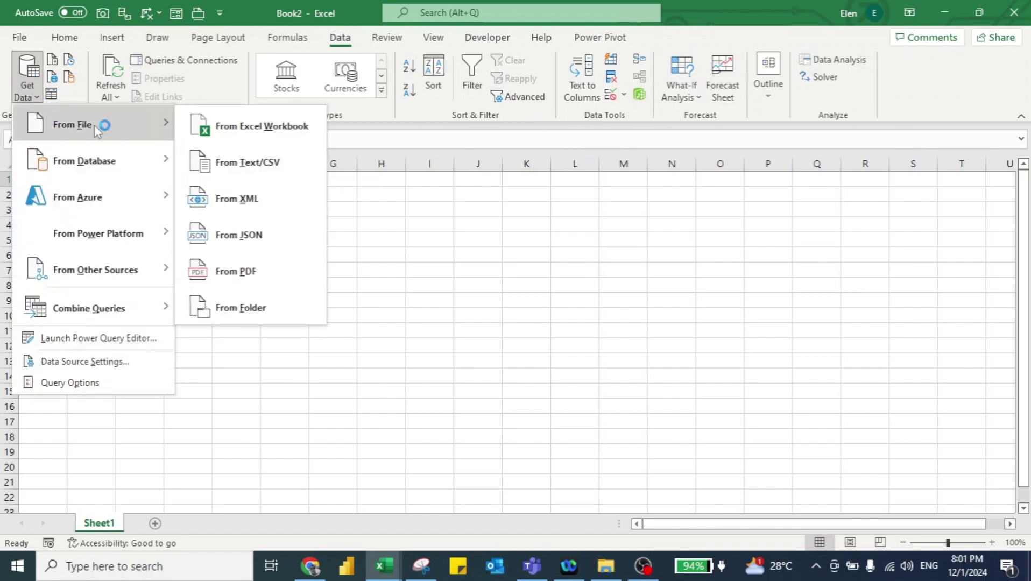
pyautogui.click(241, 133)
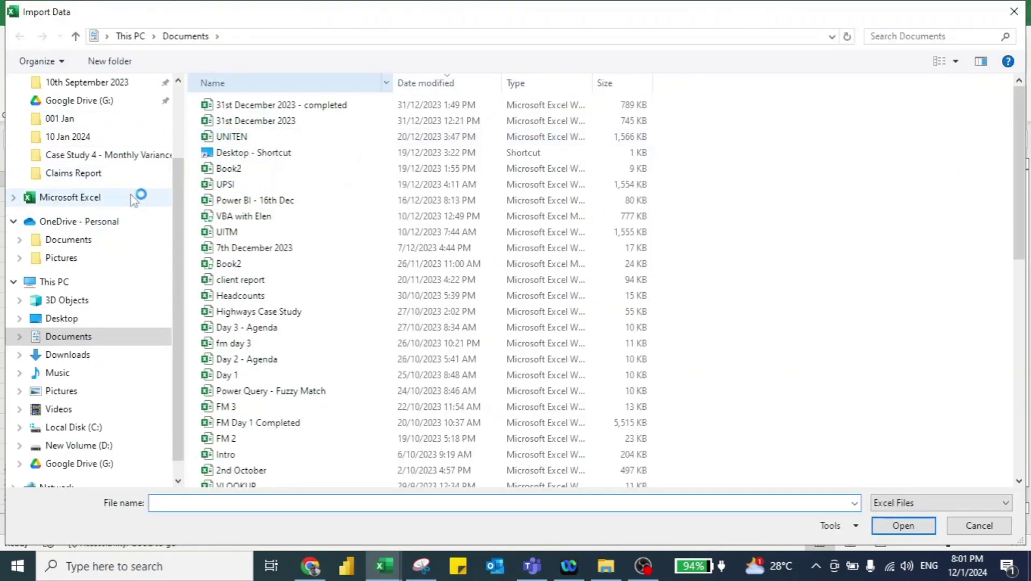
pyautogui.click(104, 156)
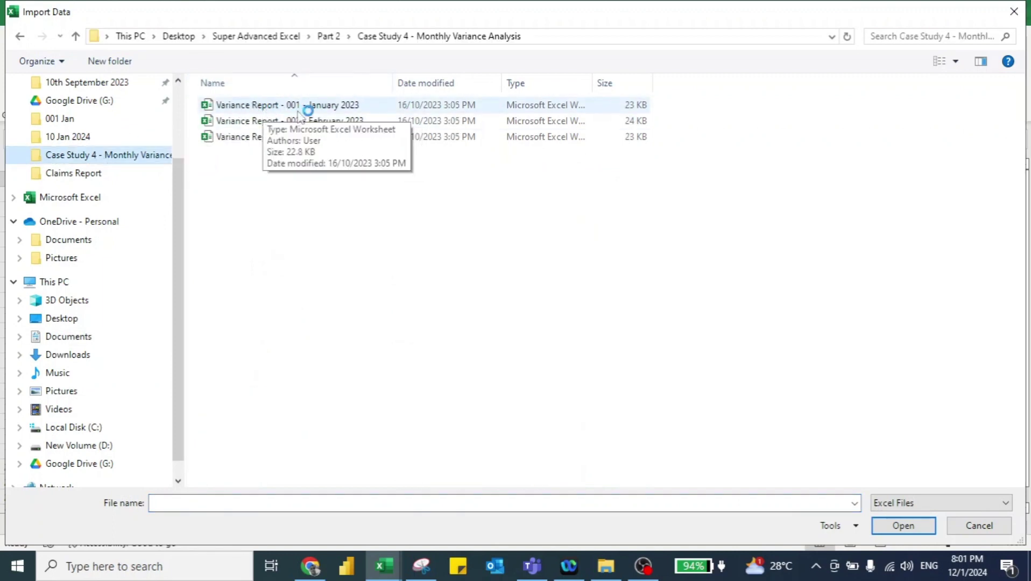
pyautogui.click(333, 107)
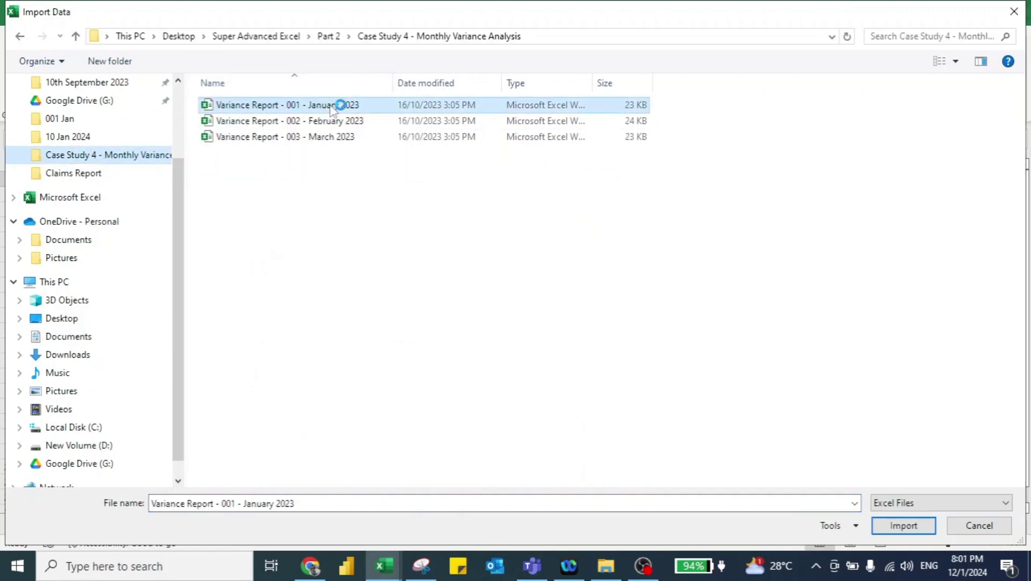
pyautogui.click(902, 526)
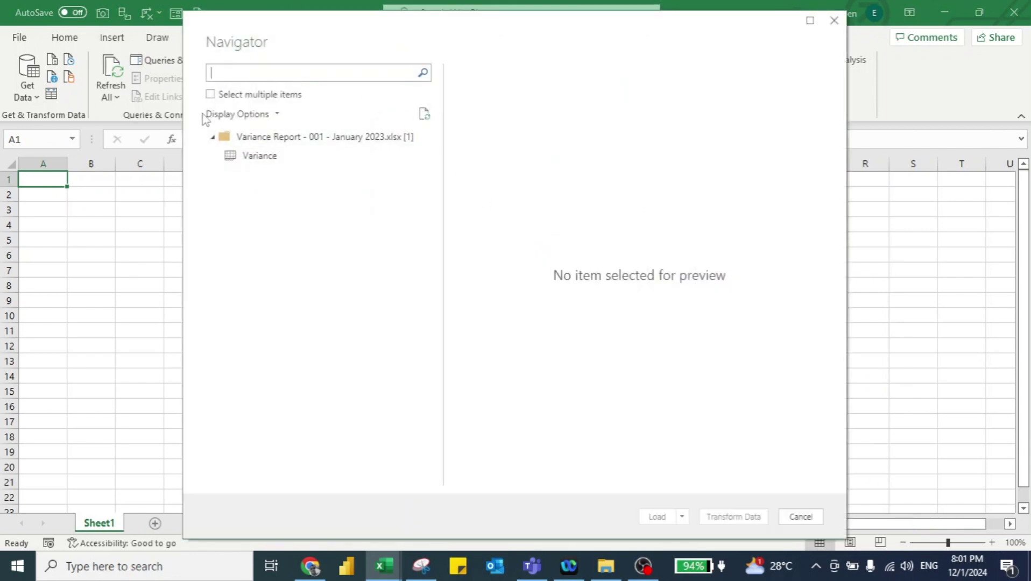
# Load the Variance sheet of the January 2023 report as a PivotTable Report on a new worksheet
pyautogui.click(253, 158)
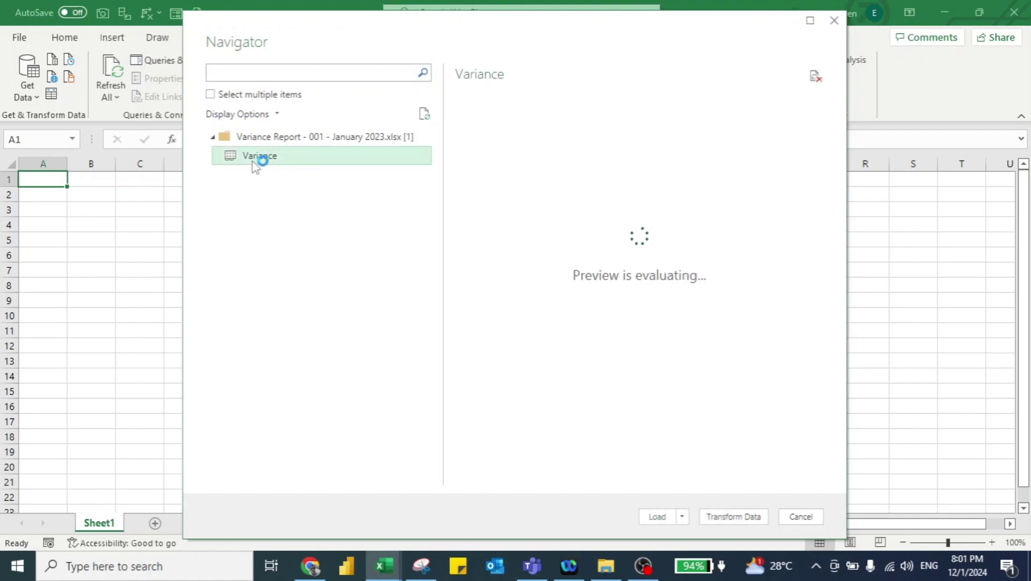
pyautogui.hscroll(5, 546, 181)
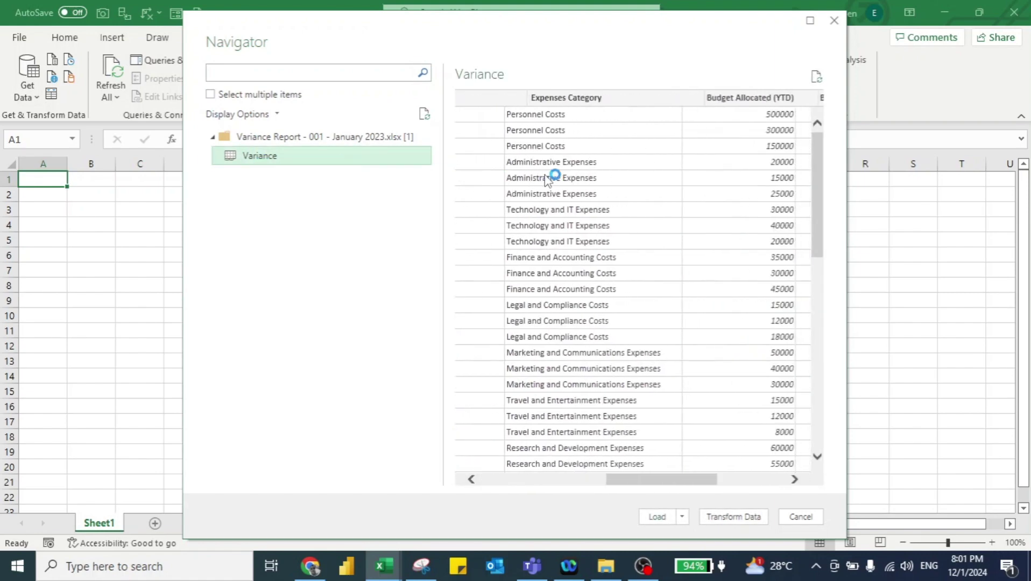
pyautogui.hscroll(5, 546, 179)
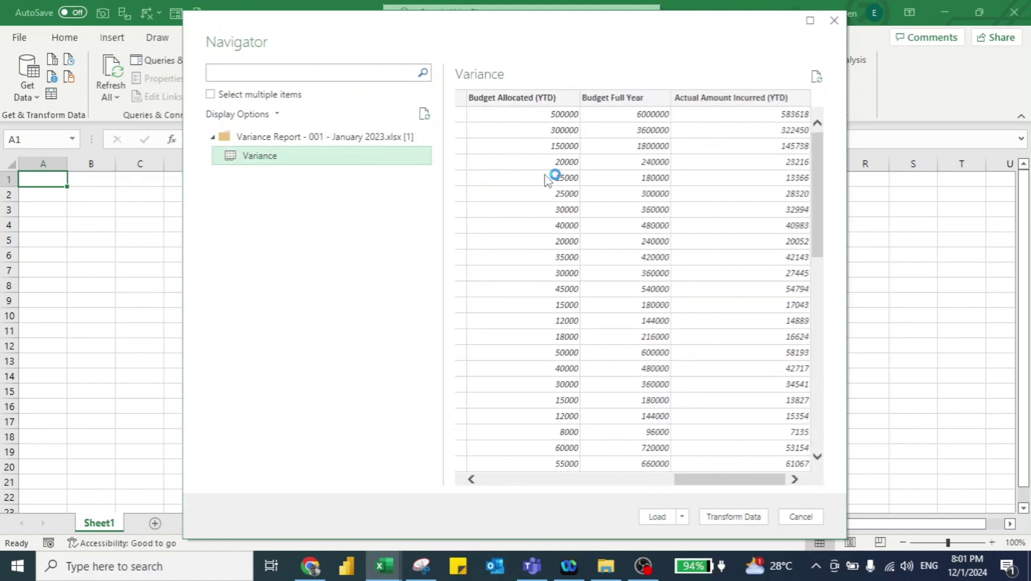
pyautogui.click(683, 518)
pyautogui.click(731, 540)
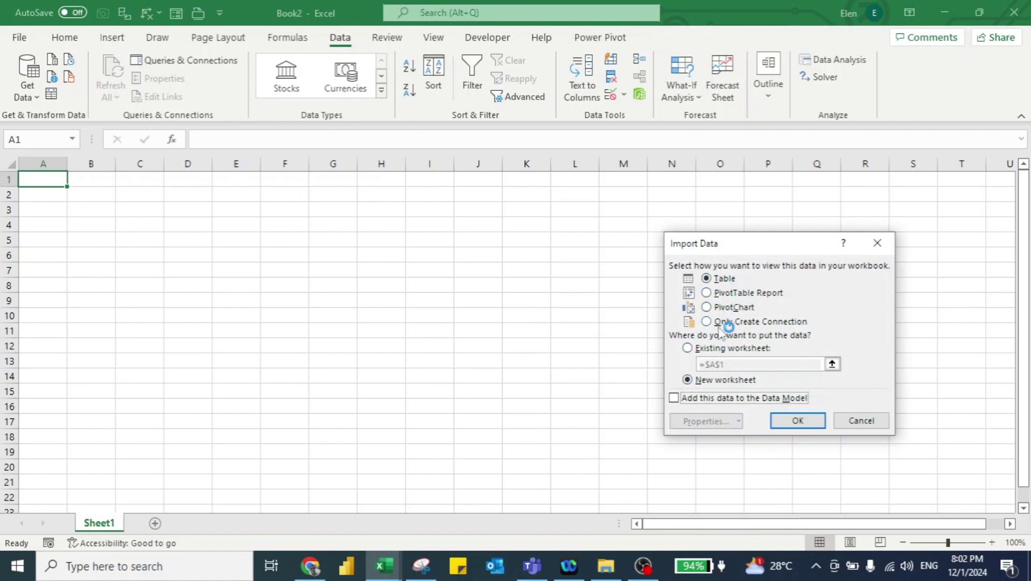
pyautogui.click(711, 295)
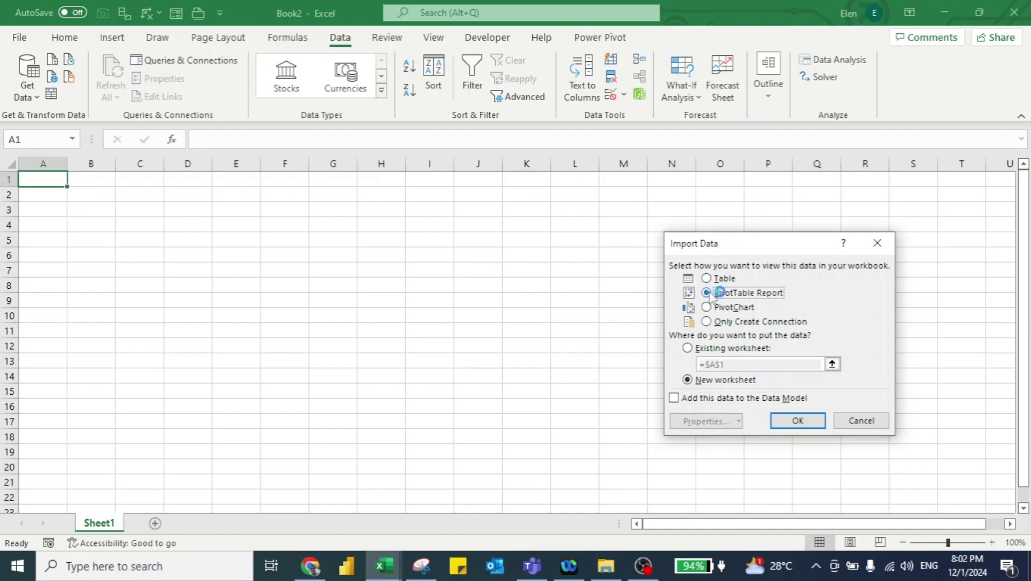
pyautogui.click(797, 422)
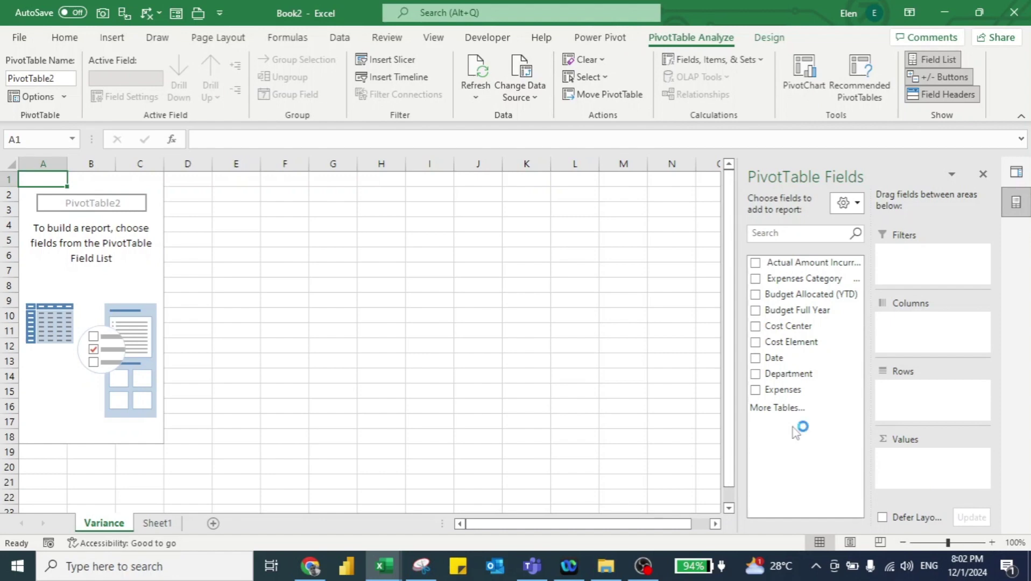
# Place Date and Expenses Category in the PivotTable rows and filter the report by Department to Sales & Marketing
pyautogui.moveTo(772, 359); pyautogui.dragTo(920, 406)
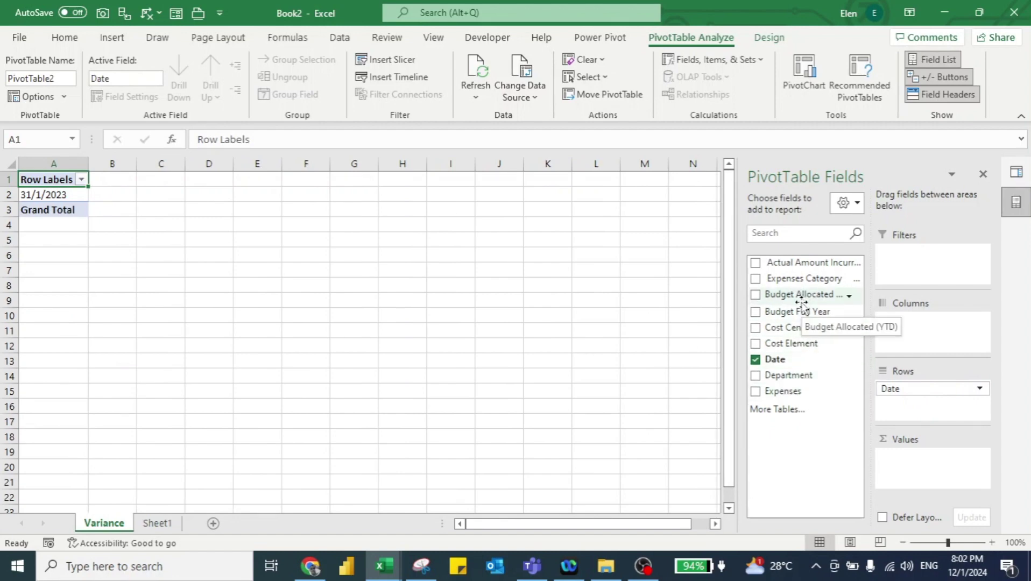
pyautogui.moveTo(801, 279); pyautogui.dragTo(906, 409)
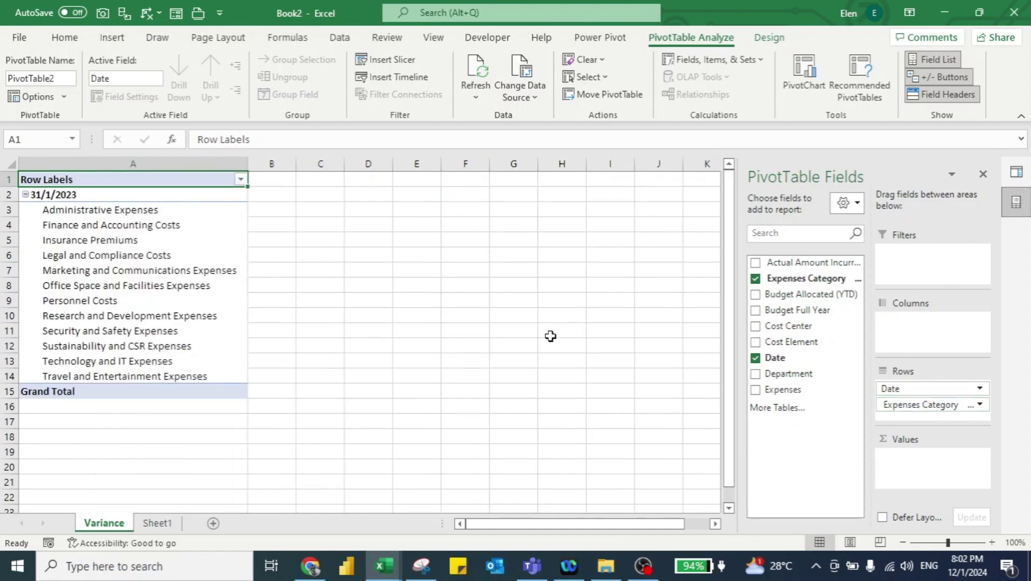
pyautogui.moveTo(785, 375); pyautogui.dragTo(929, 269)
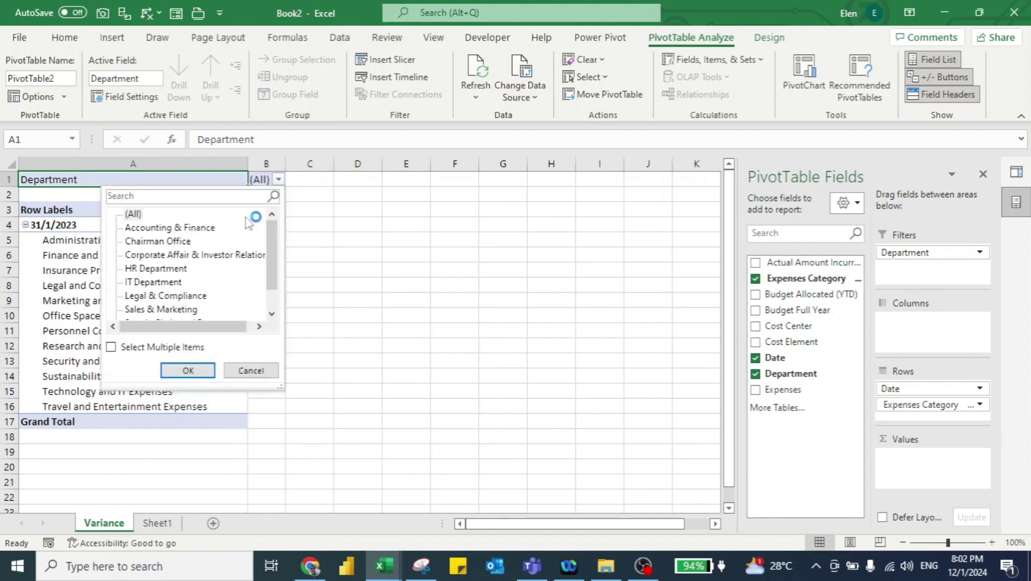
pyautogui.click(165, 311)
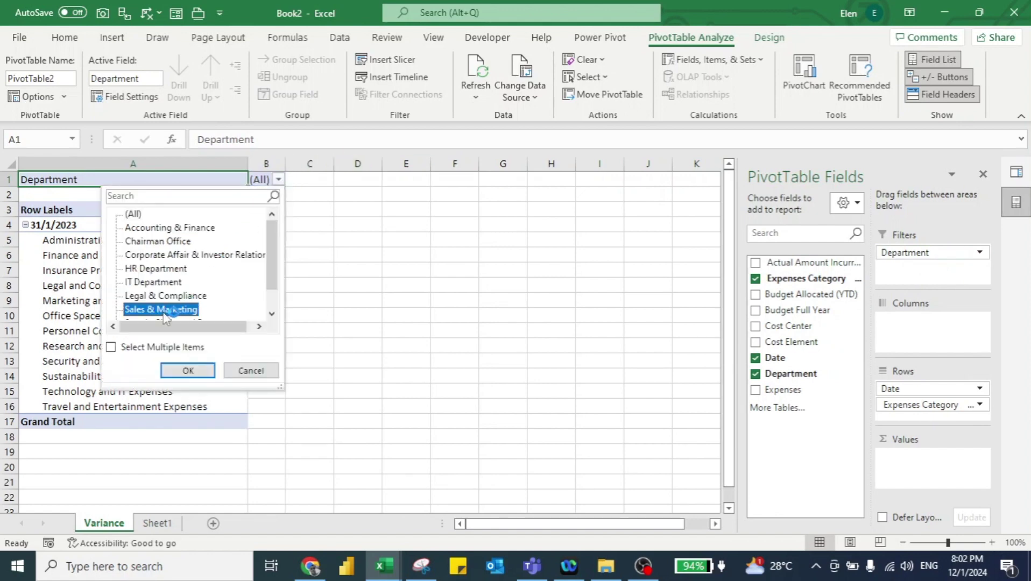
pyautogui.click(189, 370)
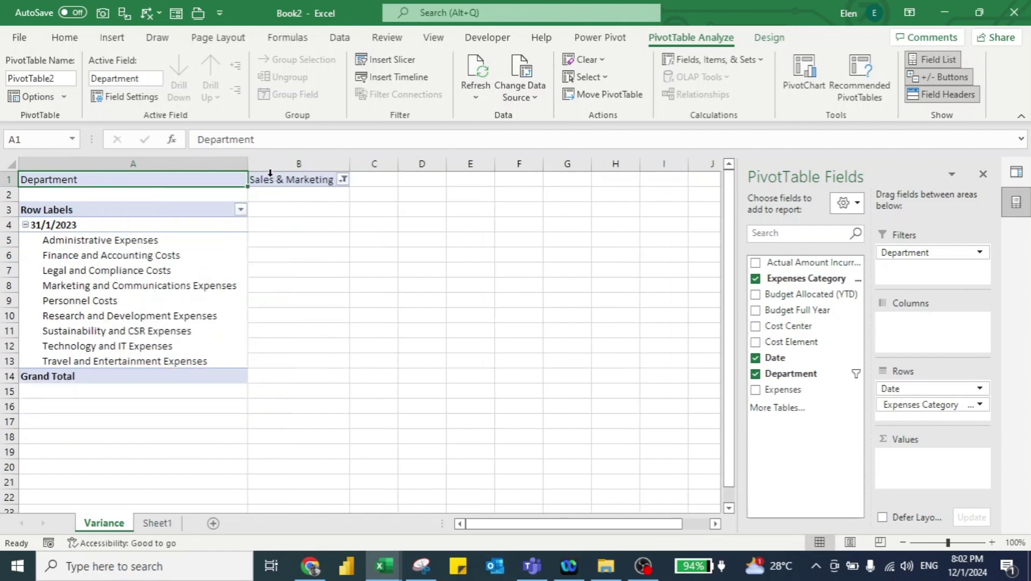
# Add Budget Allocated (YTD) and Actual Amount Incurred (YTD) to the PivotTable as summed values
pyautogui.click(756, 311)
pyautogui.click(756, 295)
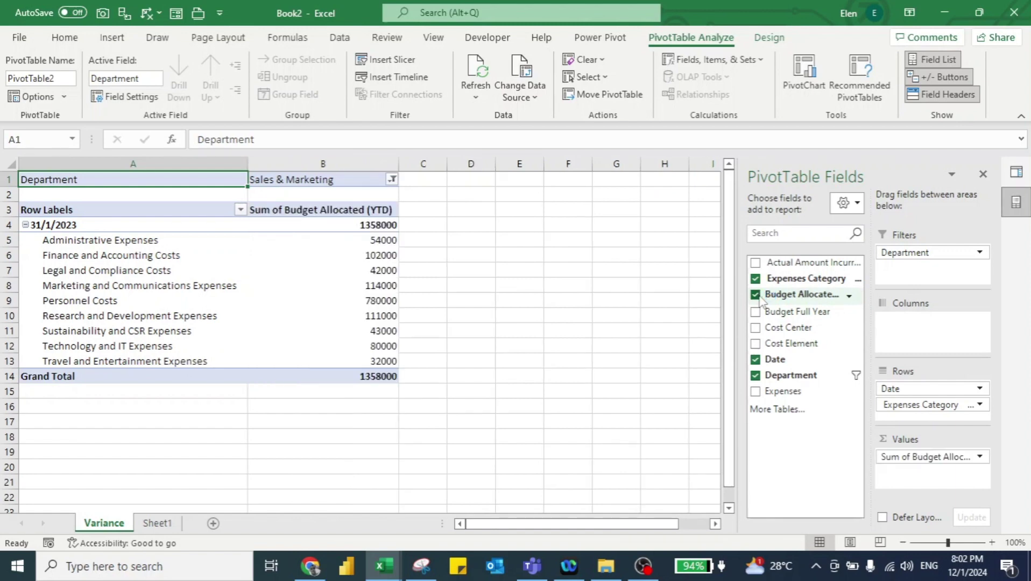
pyautogui.click(756, 263)
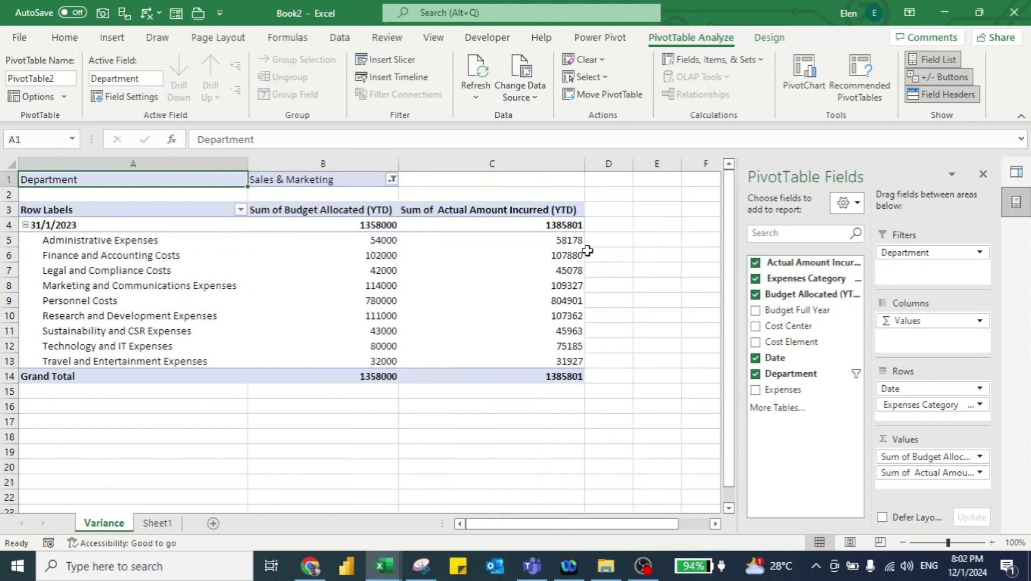
# Insert a calculated field named Variance with the formula 'Budget Allocated (YTD)' - 'Actual Amount Incurred (YTD)'
pyautogui.click(475, 210)
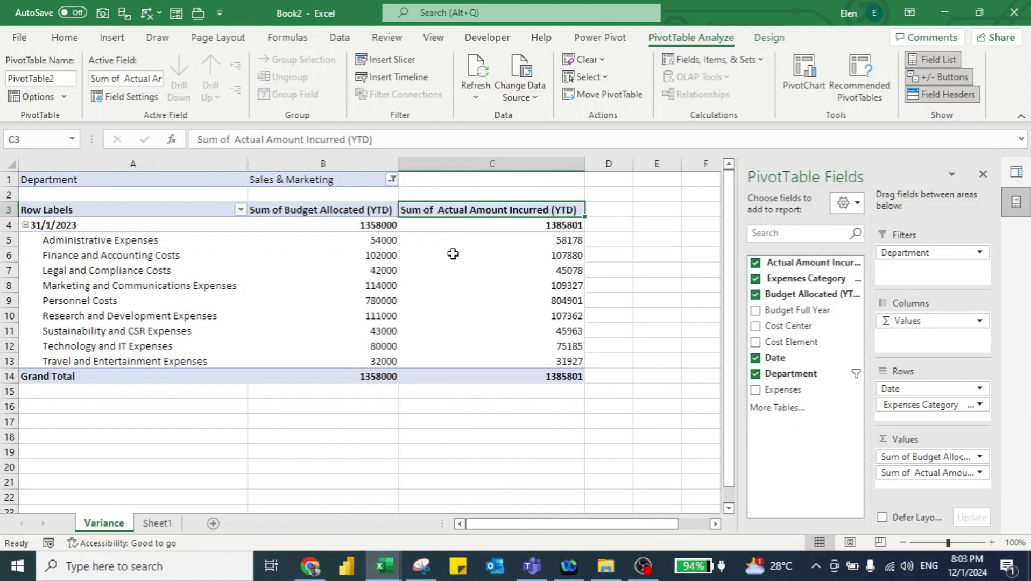
pyautogui.click(709, 60)
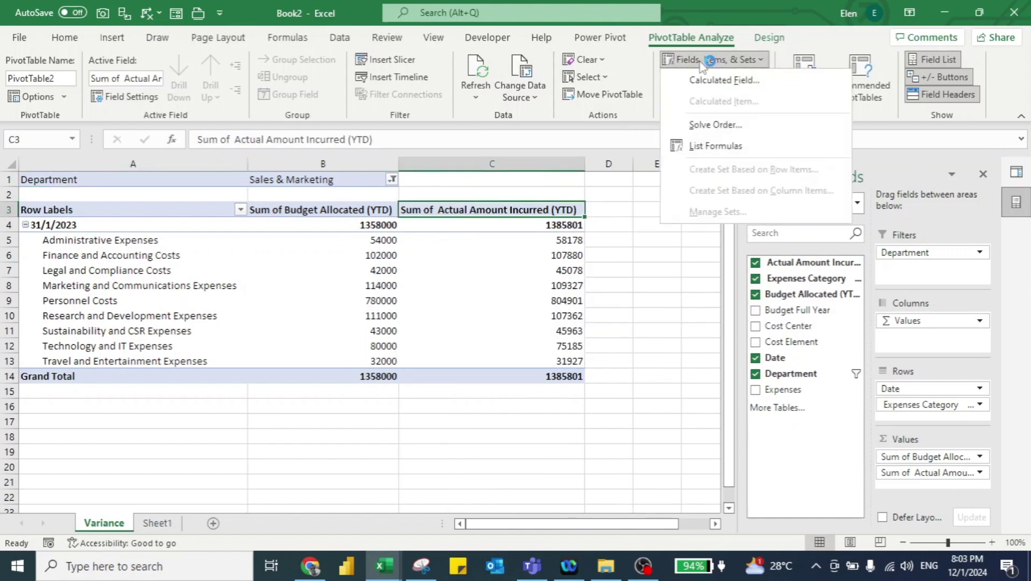
pyautogui.click(711, 80)
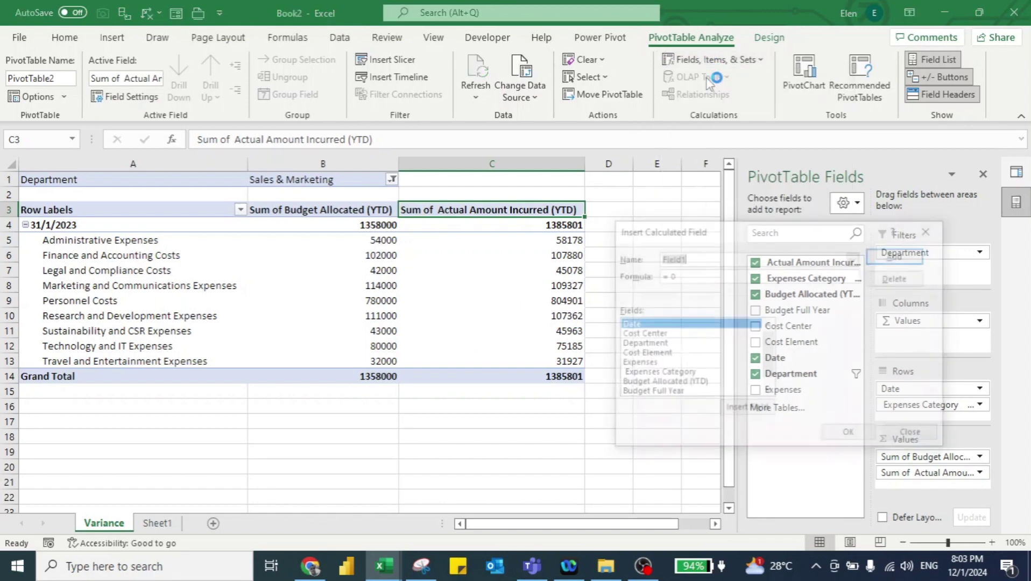
pyautogui.moveTo(728, 233); pyautogui.dragTo(492, 287)
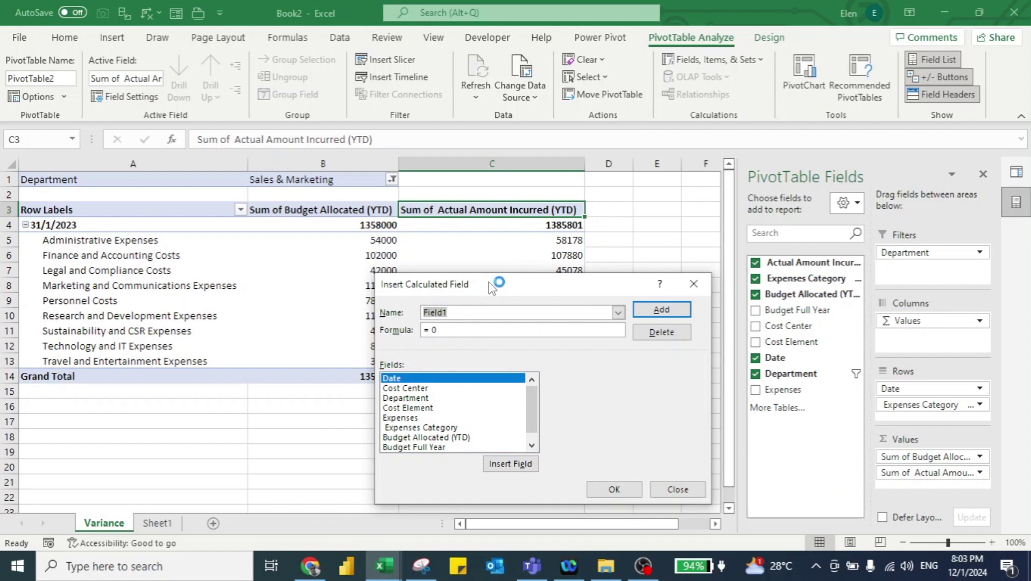
pyautogui.press('BackSpace')
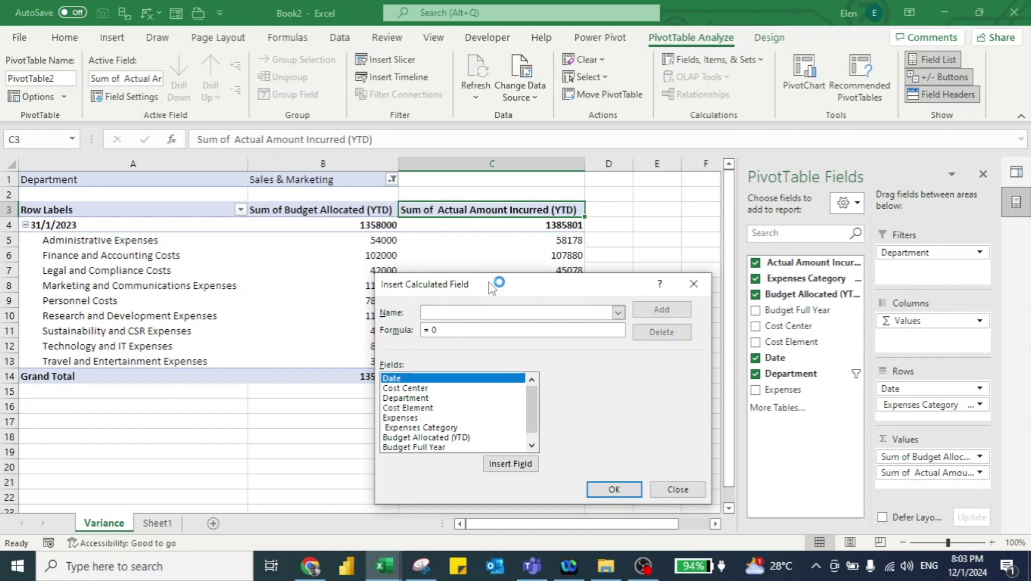
pyautogui.write('Variance')
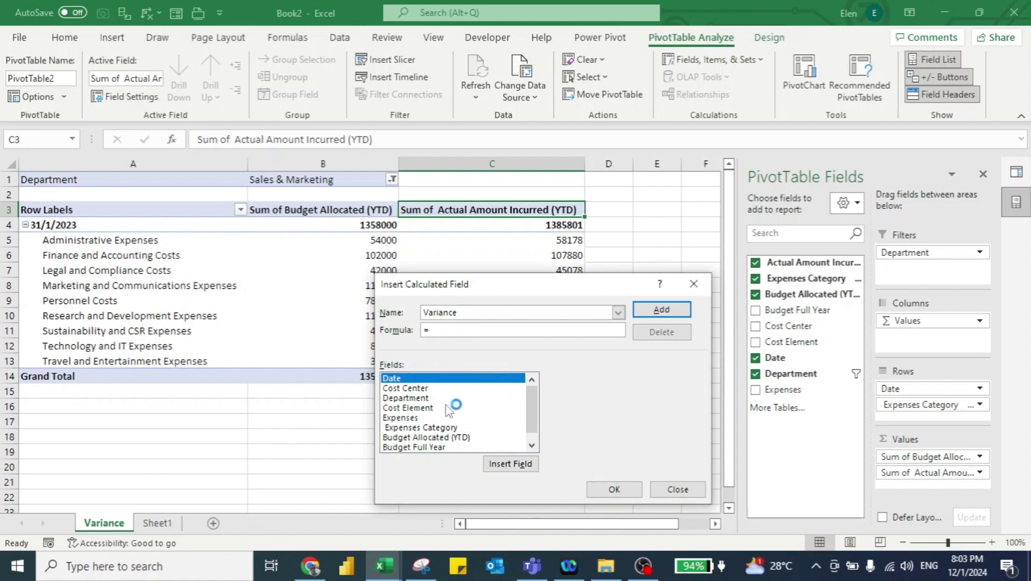
pyautogui.click(439, 437)
pyautogui.click(525, 467)
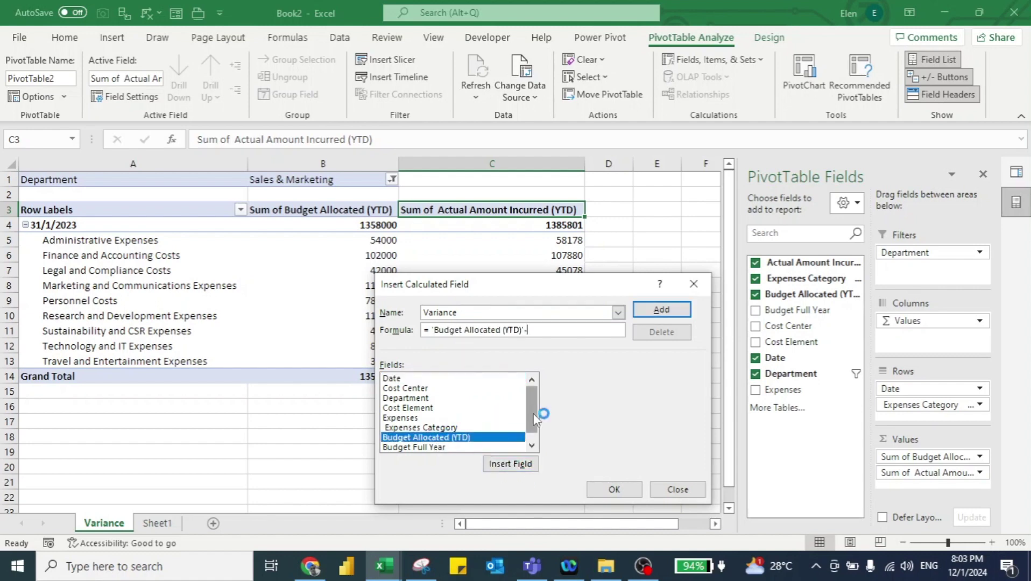
pyautogui.click(532, 446)
pyautogui.click(475, 447)
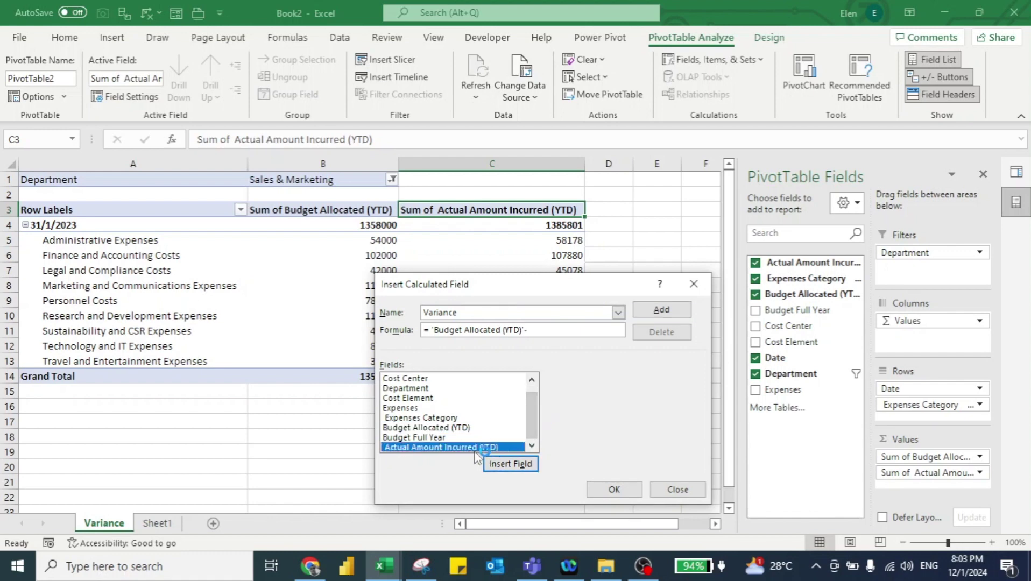
pyautogui.click(510, 464)
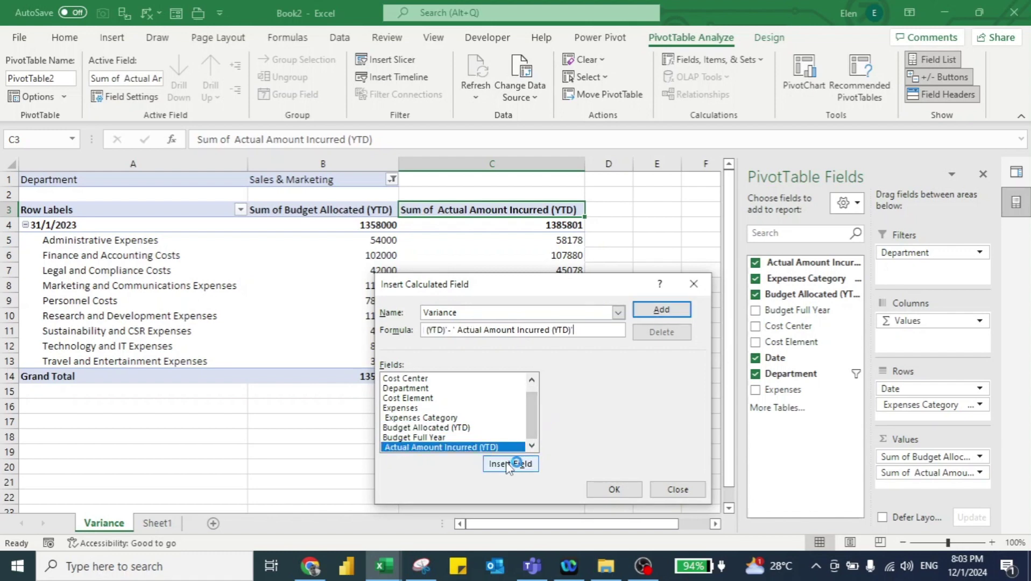
pyautogui.click(659, 309)
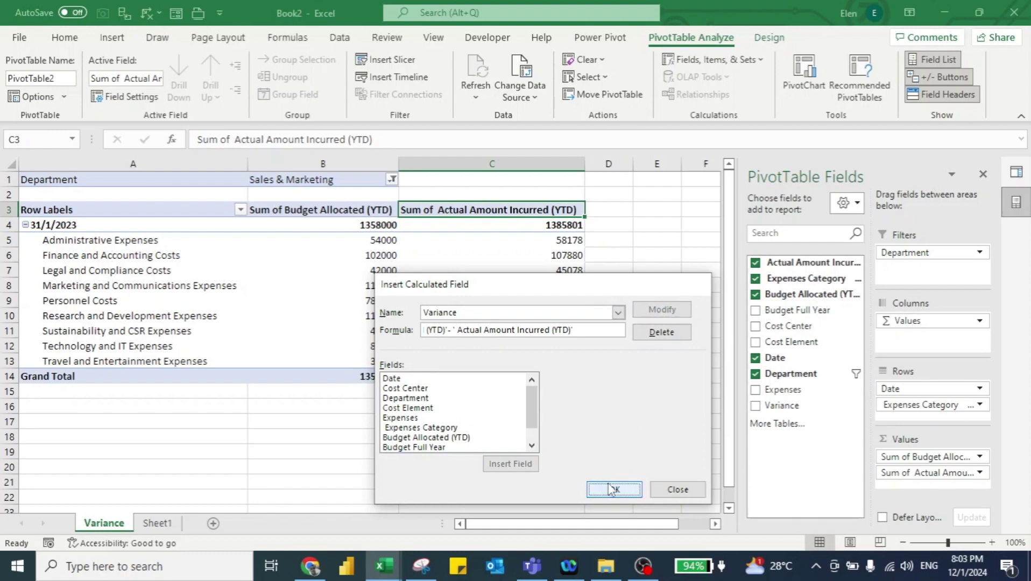
pyautogui.click(612, 489)
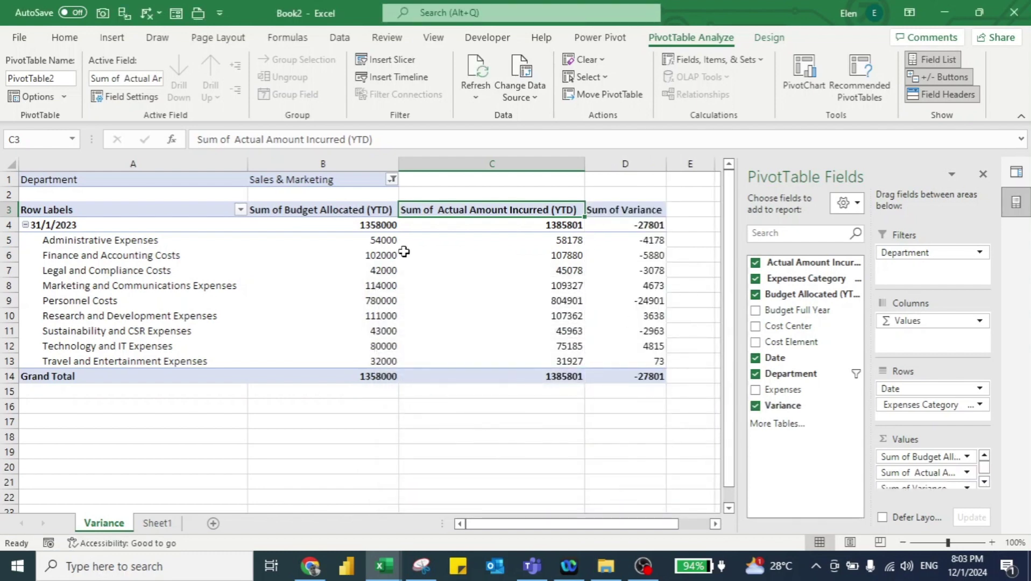
# Format the PivotTable values in B4:D14 as Accounting with 0 decimal places and no currency symbol
pyautogui.click(369, 241)
pyautogui.press('Up')
pyautogui.hotkey('ctrl', 'shift', 'Down')
pyautogui.hotkey('ctrl', 'shift', 'Right')
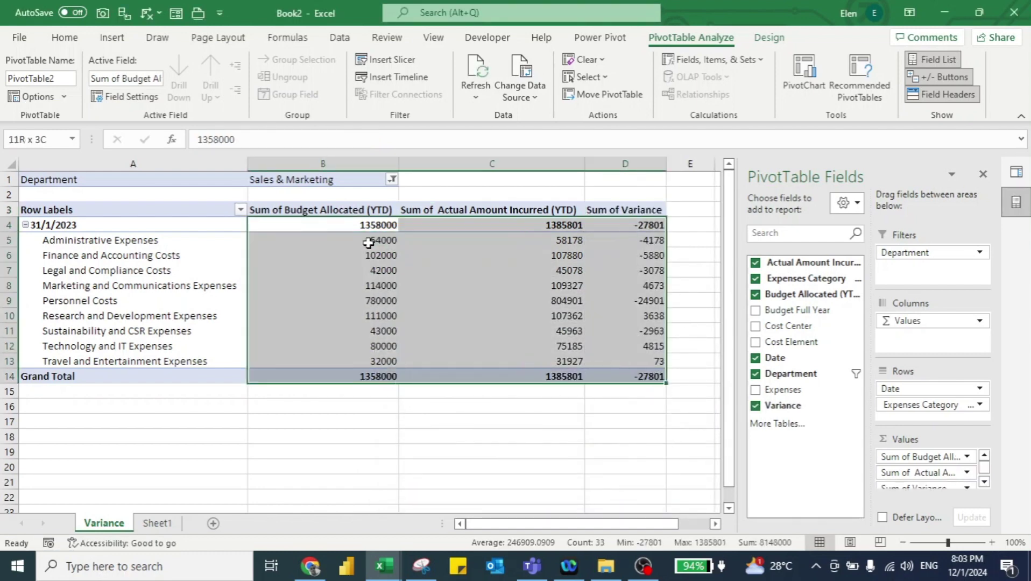
pyautogui.rightClick(346, 225)
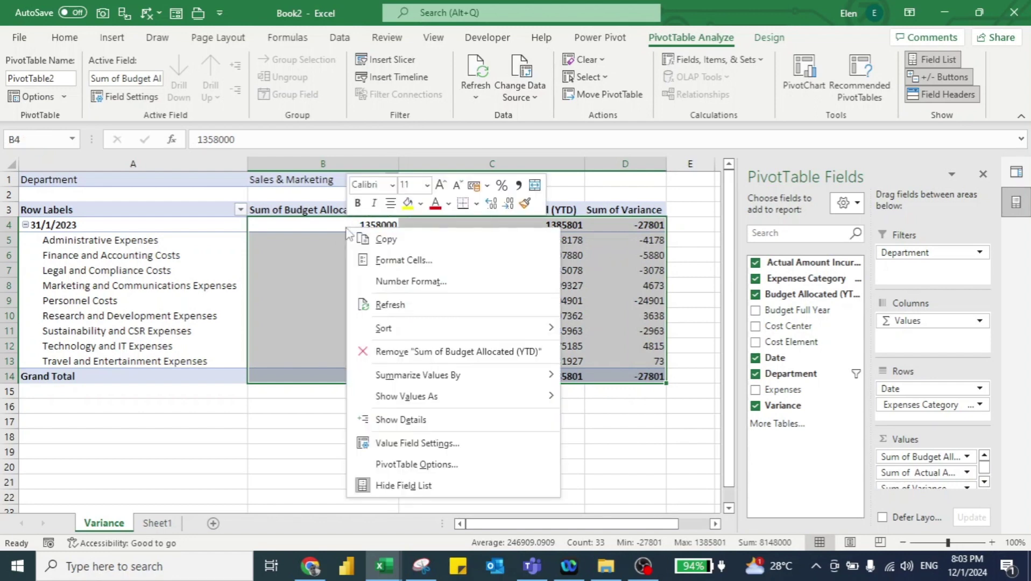
pyautogui.click(392, 260)
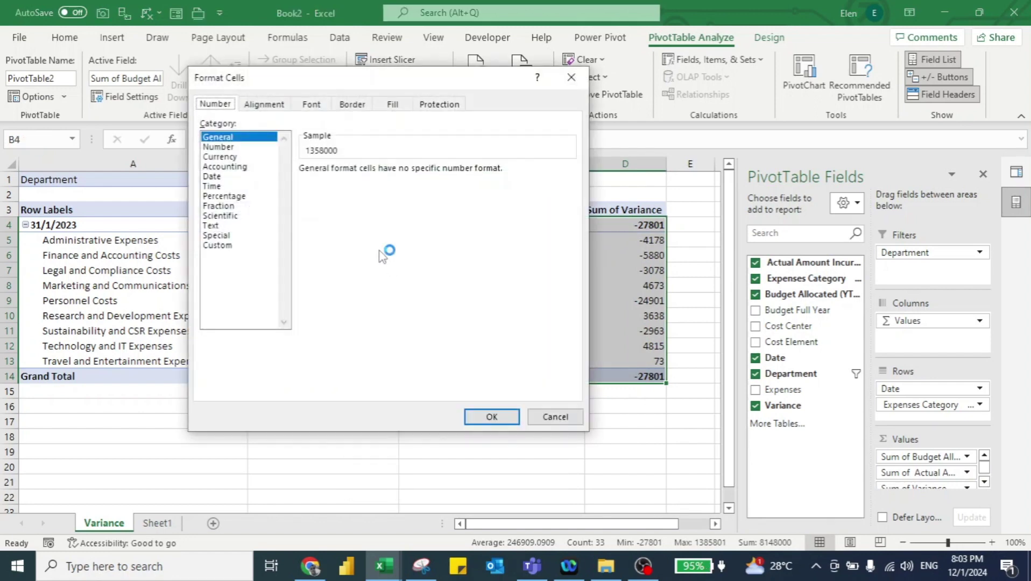
pyautogui.click(228, 167)
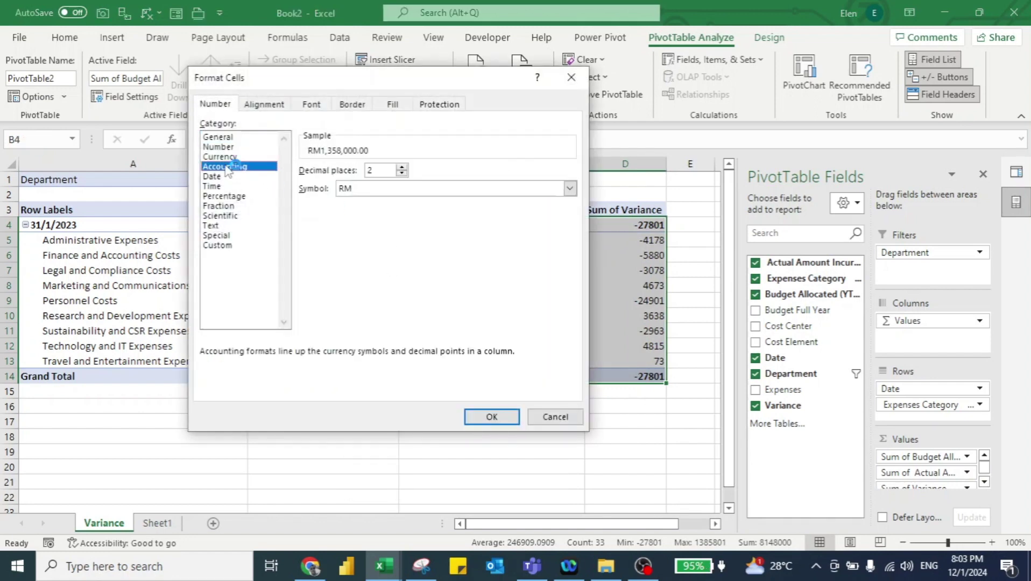
pyautogui.doubleClick(402, 173)
pyautogui.click(383, 189)
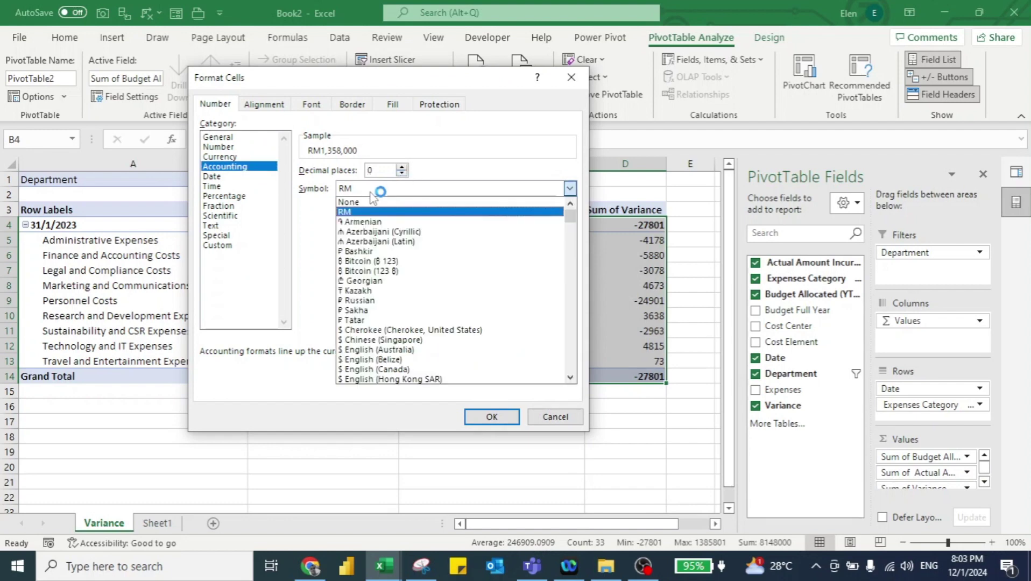
pyautogui.click(356, 205)
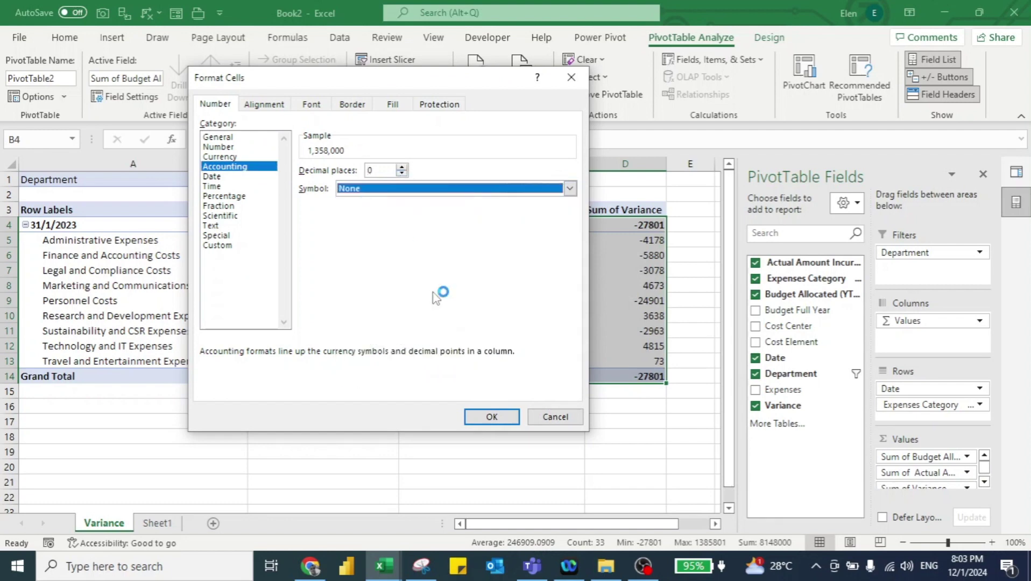
pyautogui.click(488, 418)
pyautogui.click(309, 238)
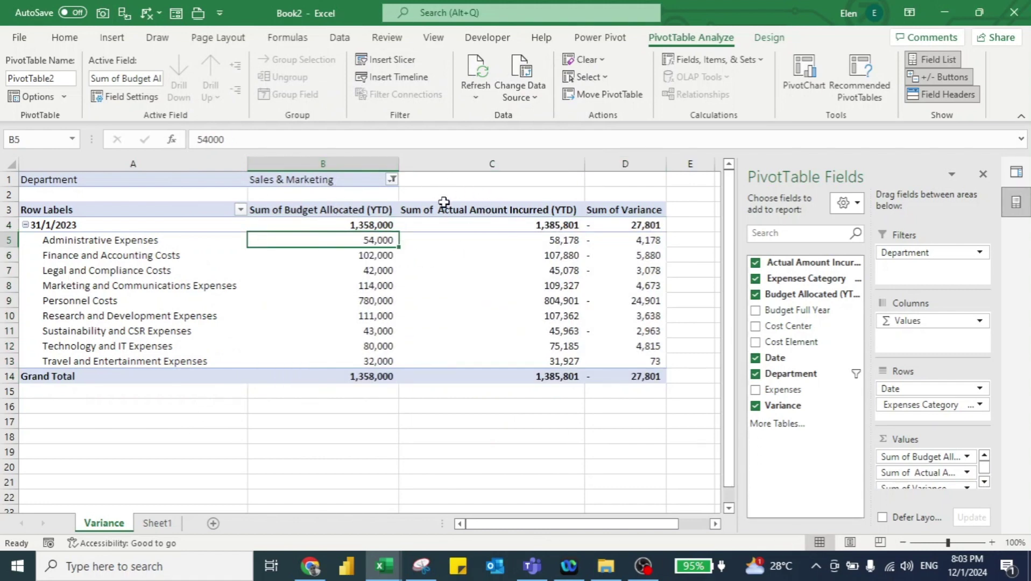
# Insert a calculated field named % Variance with the formula Variance/ 'Budget Allocated (YTD)' into the PivotTable
pyautogui.click(633, 240)
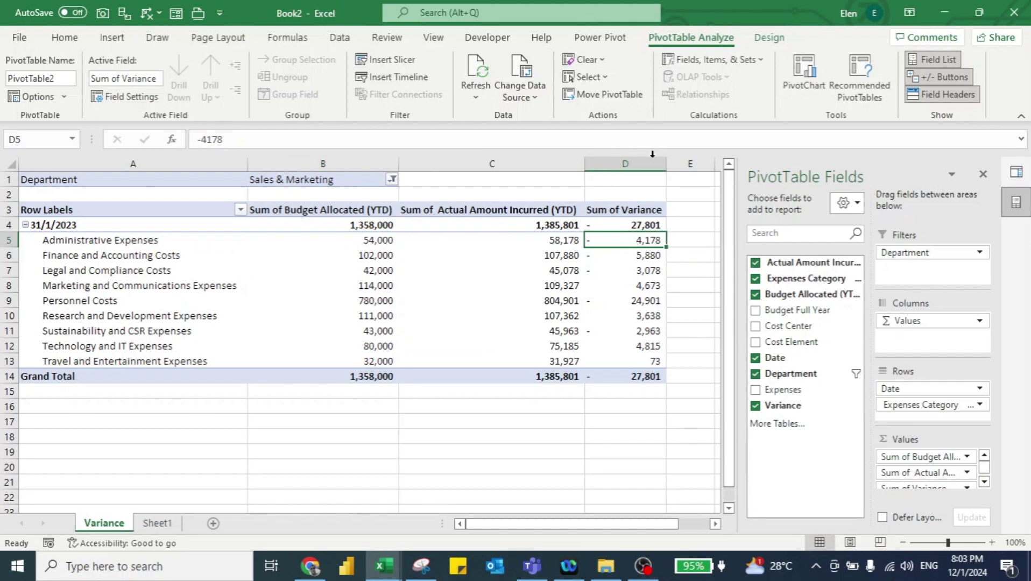
pyautogui.click(713, 59)
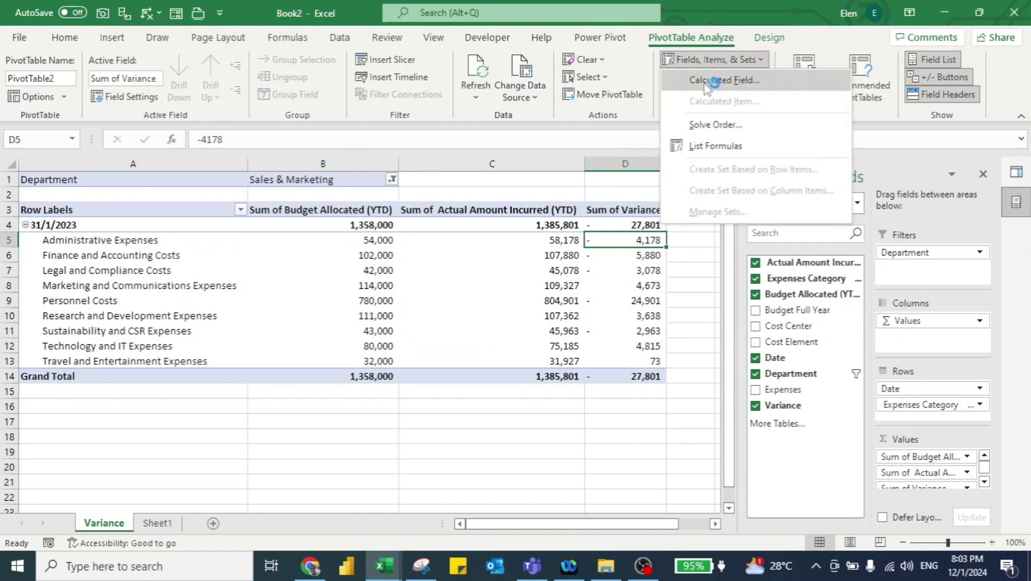
pyautogui.click(707, 82)
pyautogui.press('BackSpace')
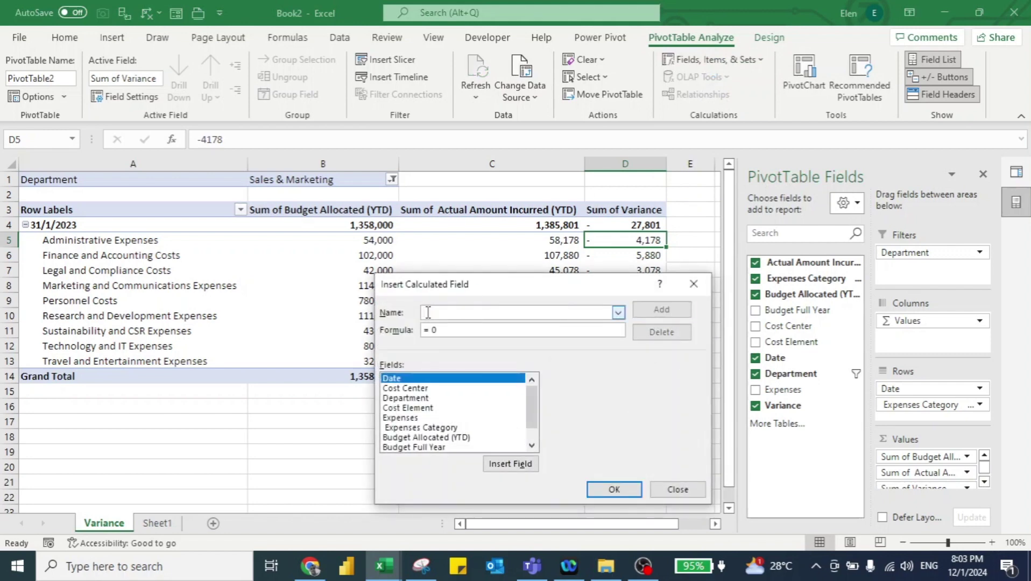
pyautogui.write('% Variance')
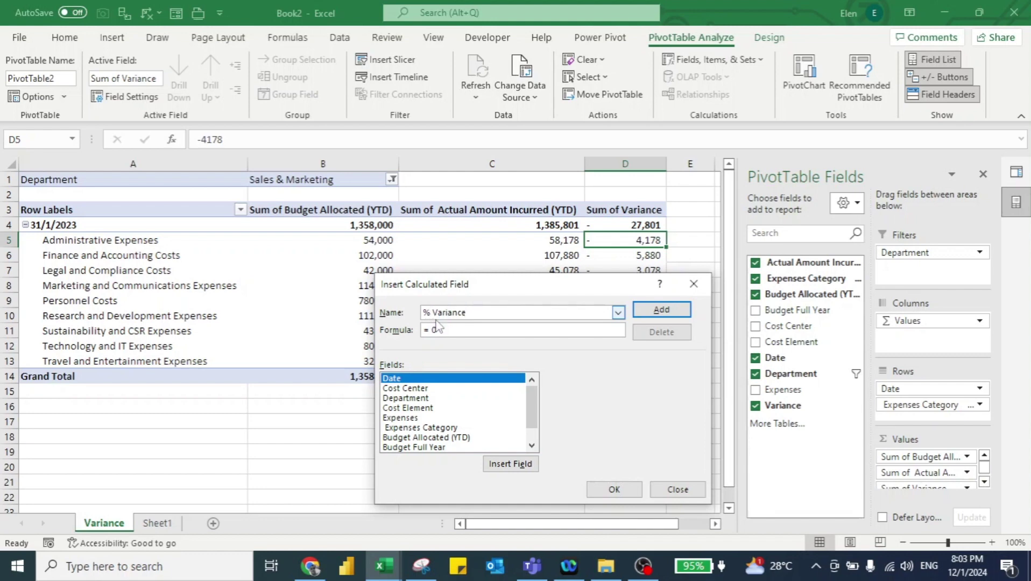
pyautogui.click(447, 327)
pyautogui.scroll(-1, 531, 411)
pyautogui.click(440, 448)
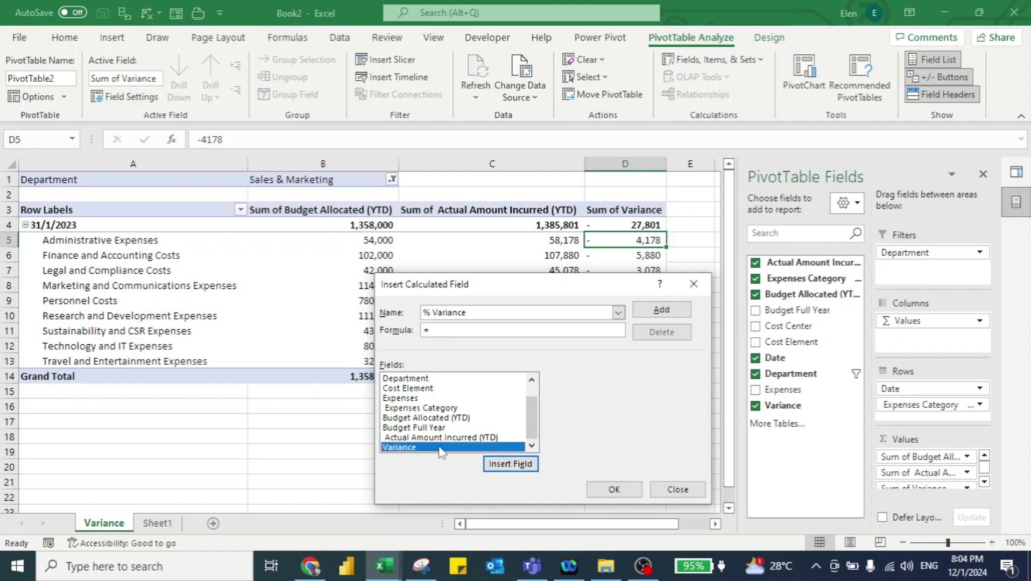
pyautogui.click(500, 465)
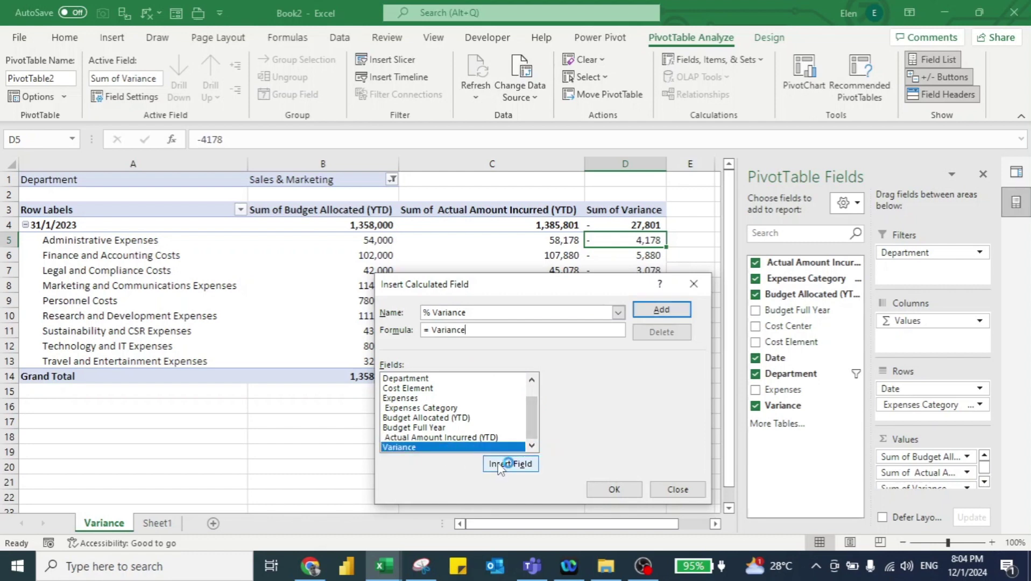
pyautogui.click(440, 419)
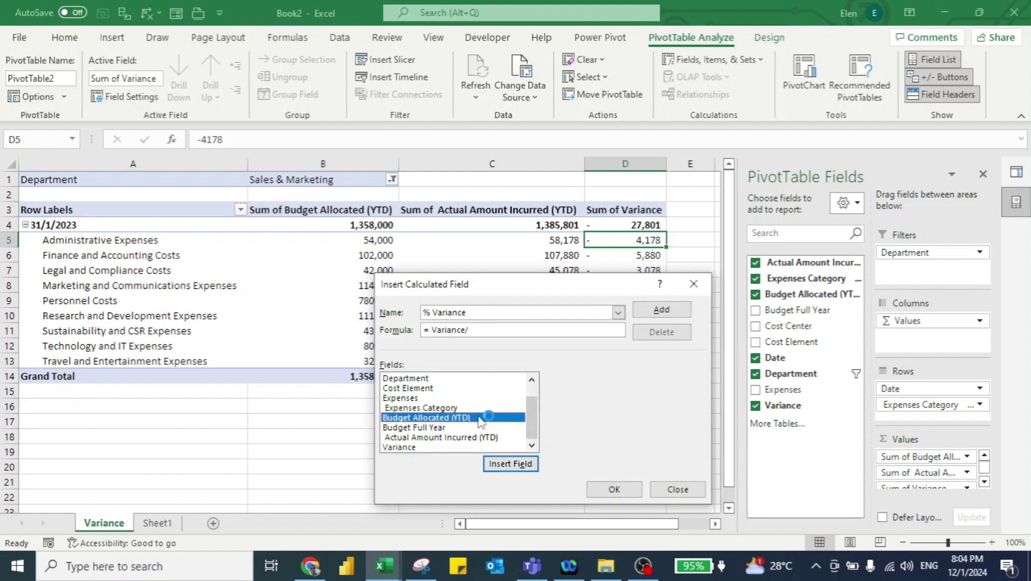
pyautogui.click(533, 463)
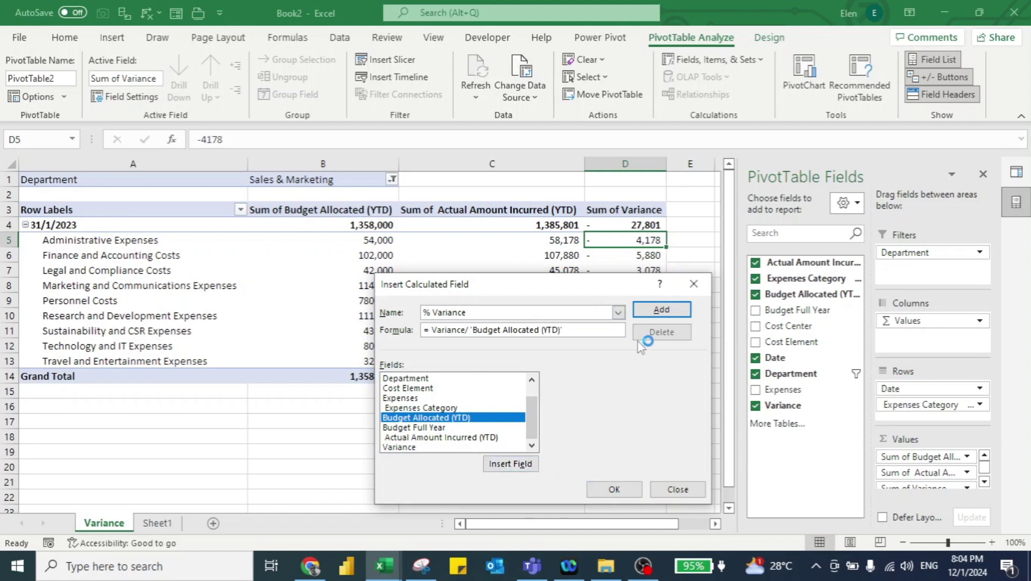
pyautogui.click(660, 310)
pyautogui.click(614, 490)
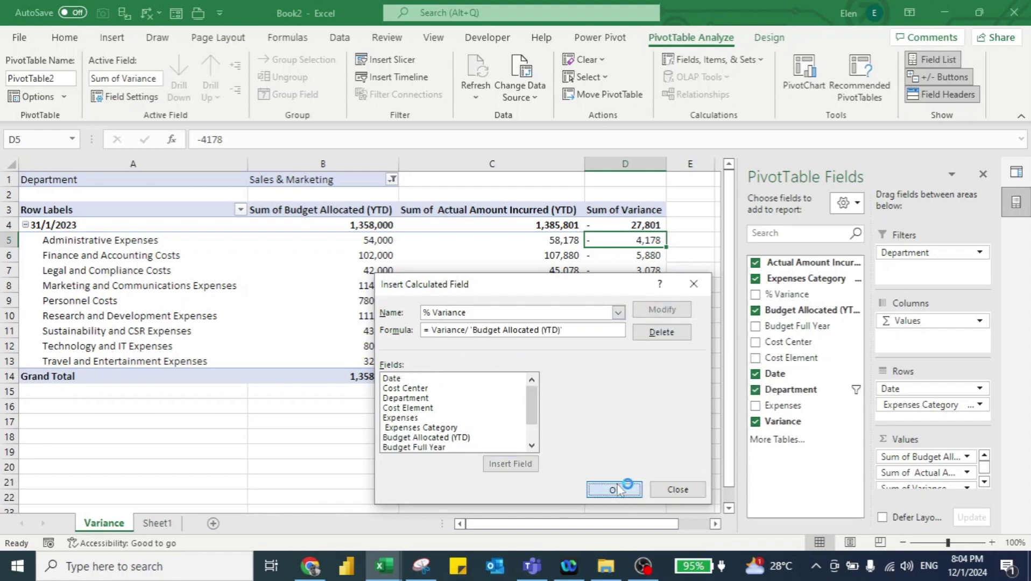
# Format the % Variance values in E4:E14 as Percentage with 0 decimal places
pyautogui.press('Right')
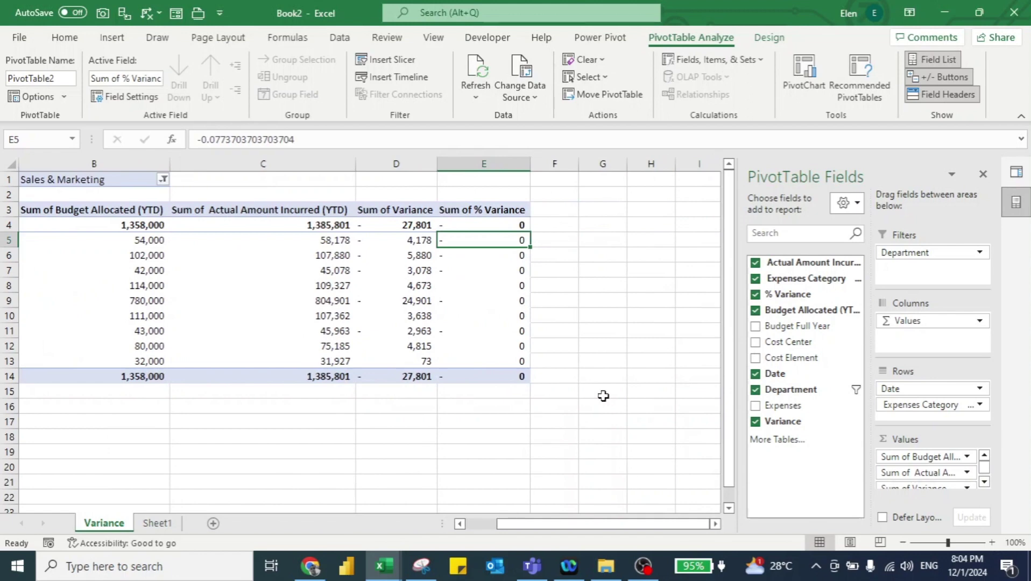
pyautogui.press('Up')
pyautogui.hotkey('ctrl', 'shift', 'Down')
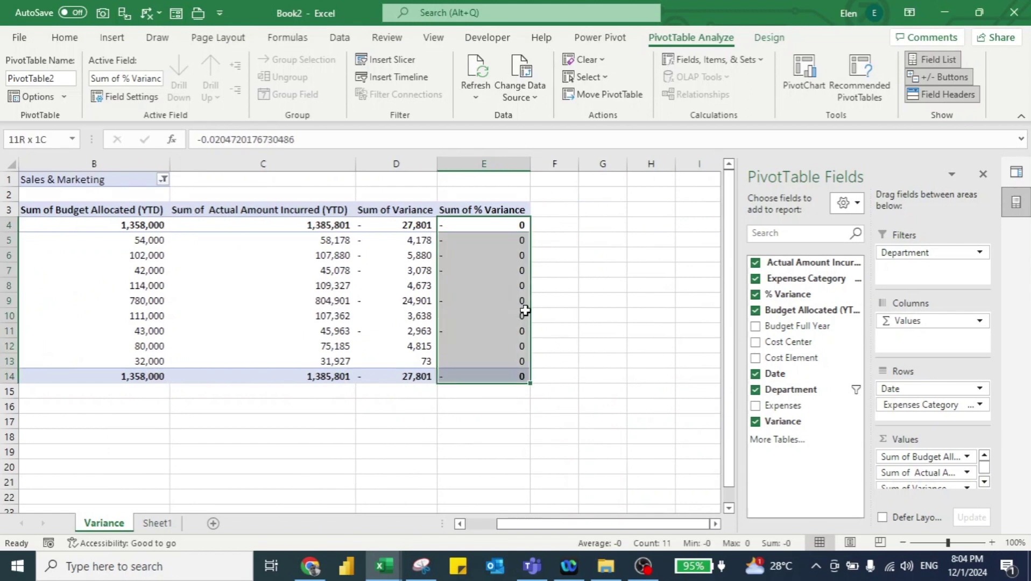
pyautogui.rightClick(507, 284)
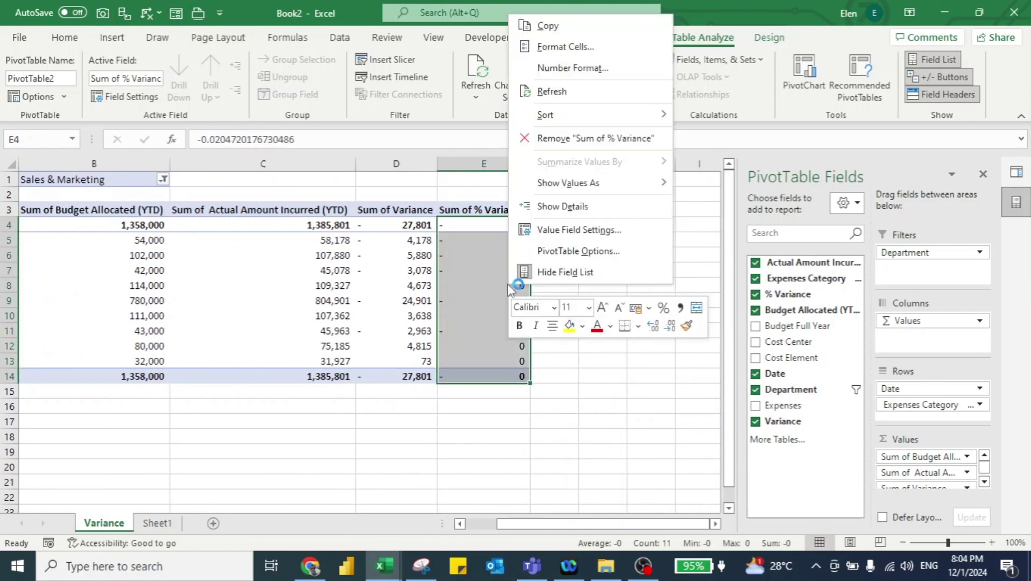
pyautogui.click(580, 46)
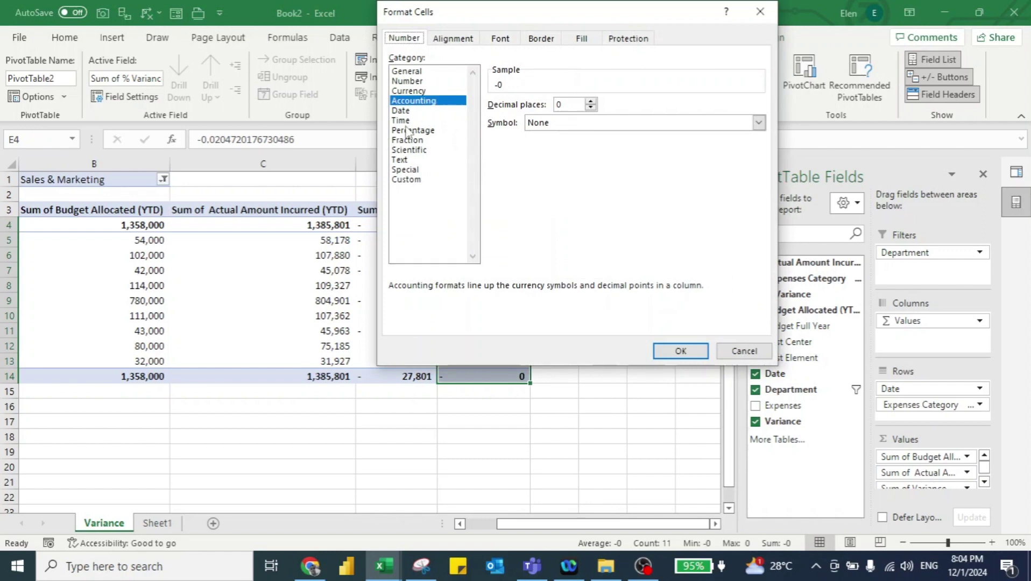
pyautogui.click(411, 130)
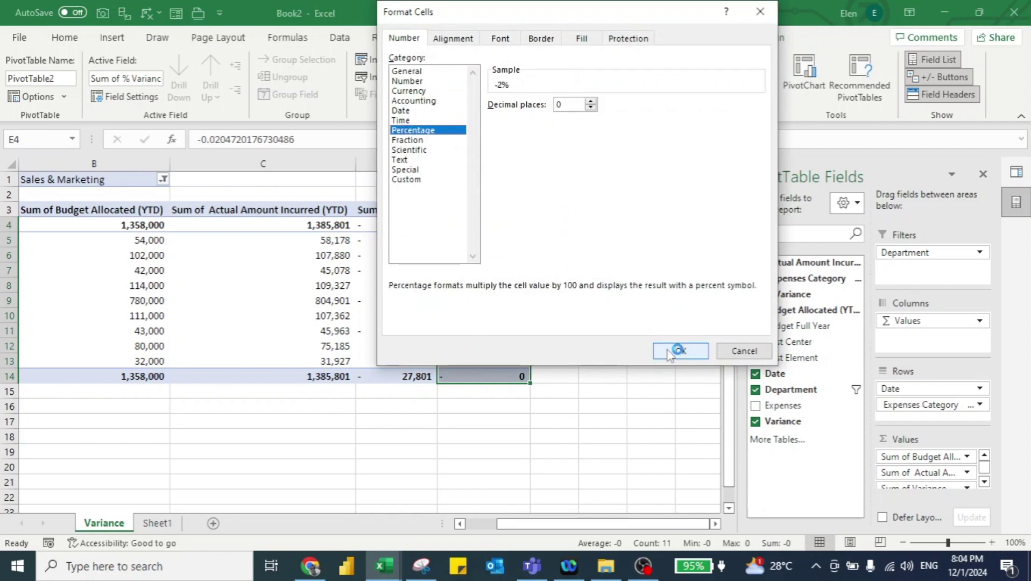
pyautogui.click(667, 350)
# Remove the text "Sum of" from the value headers in B3:E3 by replacing every occurrence with nothing
pyautogui.press('Left')
pyautogui.press('Left')
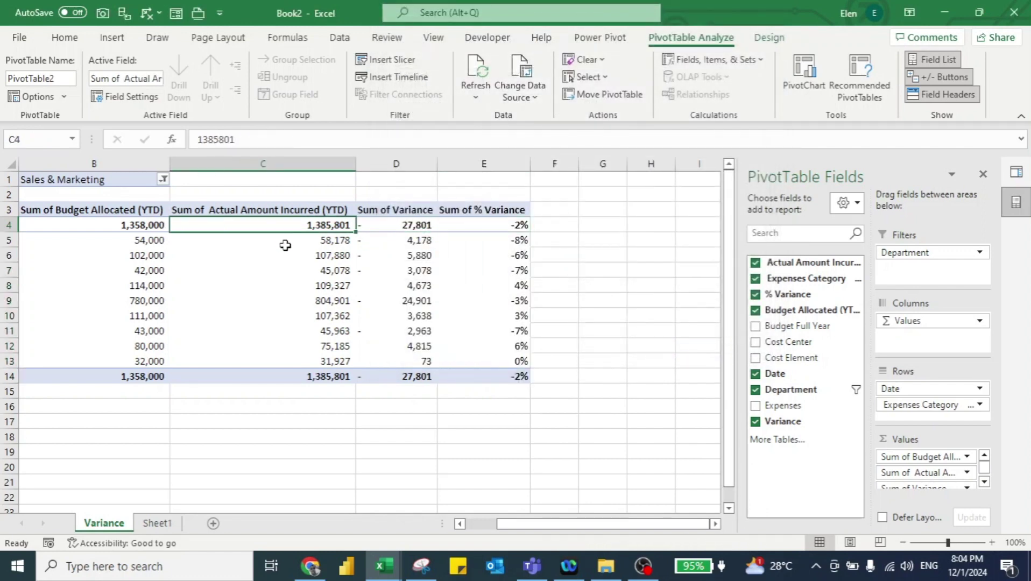
pyautogui.press('Up')
pyautogui.press('Left')
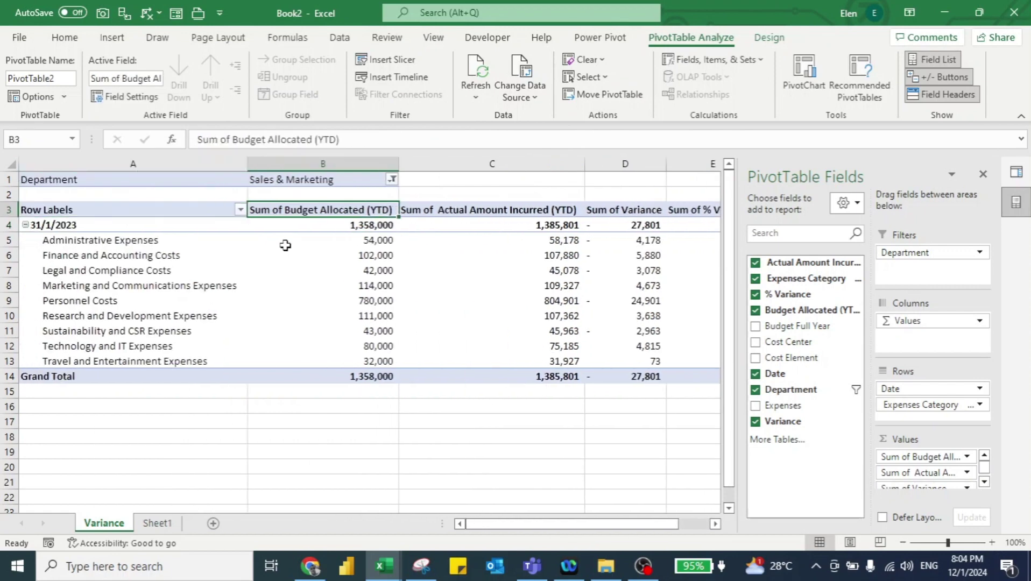
pyautogui.hotkey('ctrl', 'shift', 'Right')
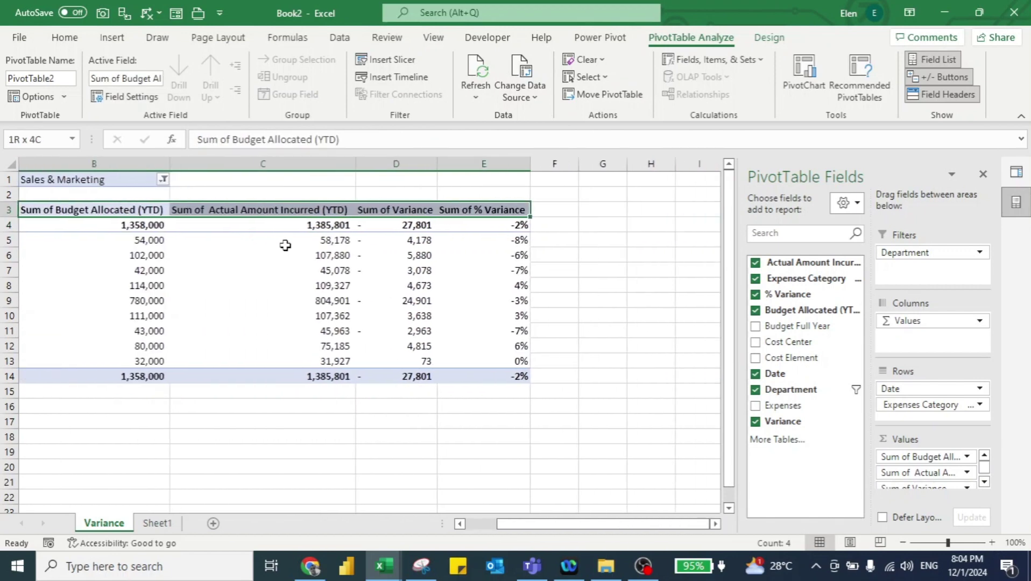
pyautogui.hotkey('ctrl', 'h')
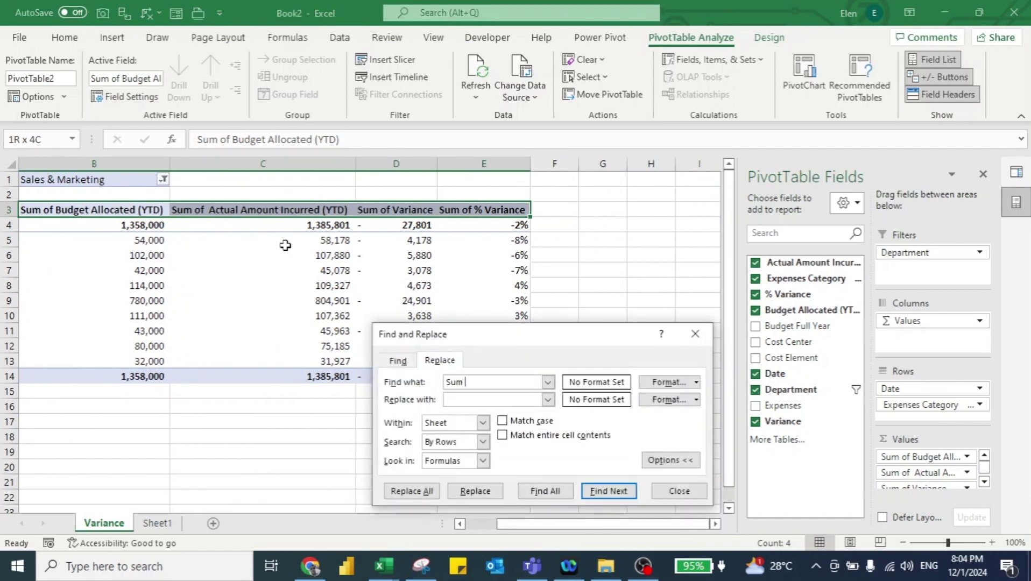
pyautogui.write('Sum of')
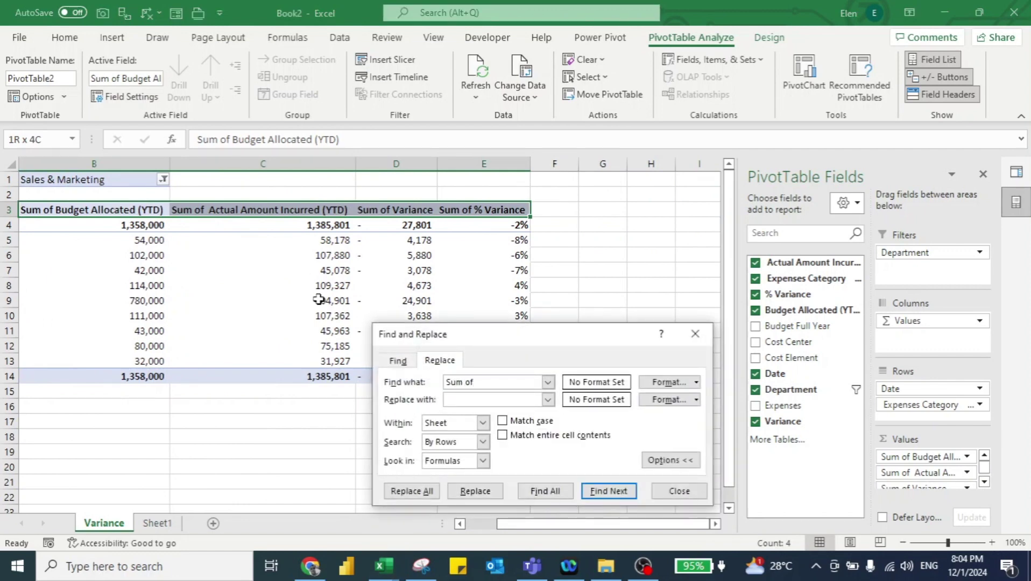
pyautogui.click(421, 485)
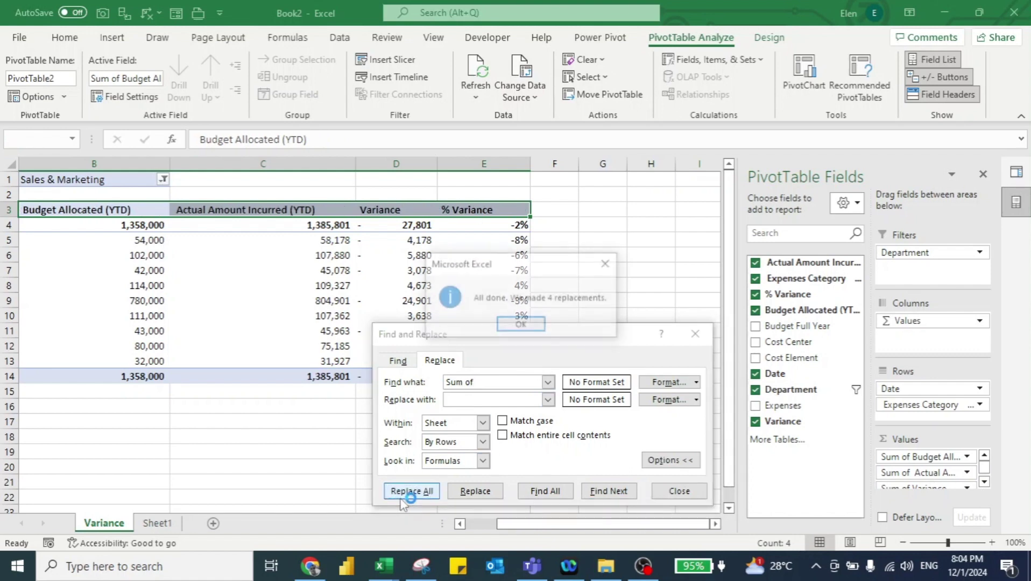
pyautogui.click(525, 323)
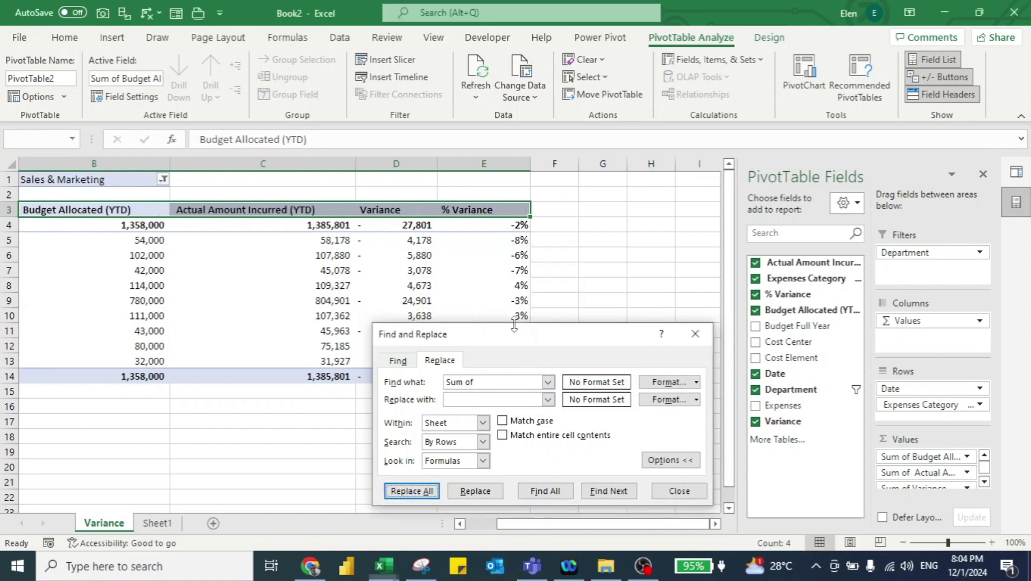
pyautogui.click(694, 335)
pyautogui.press('Left')
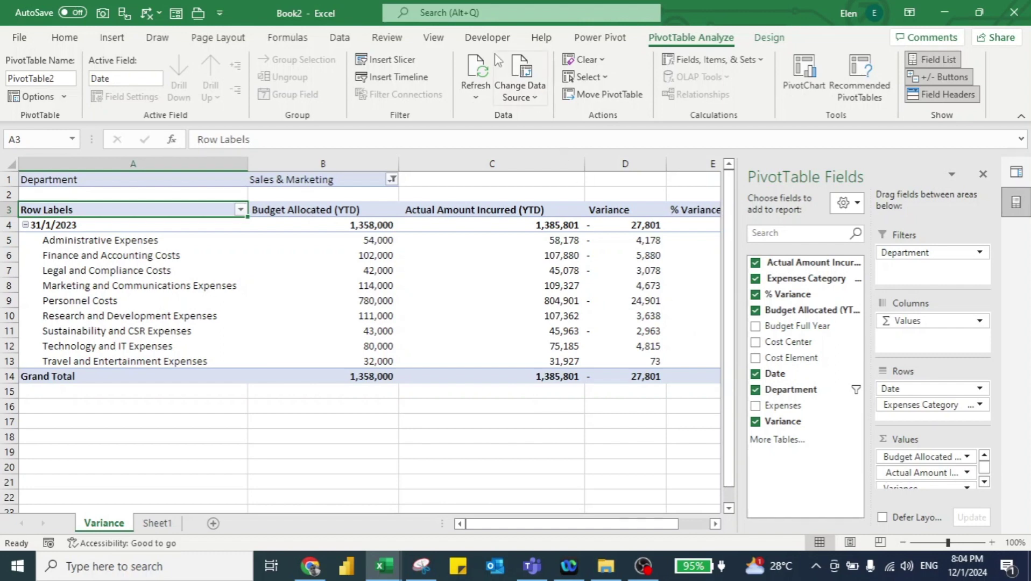
# Open the Variance query for editing in the Power Query Editor
pyautogui.click(340, 37)
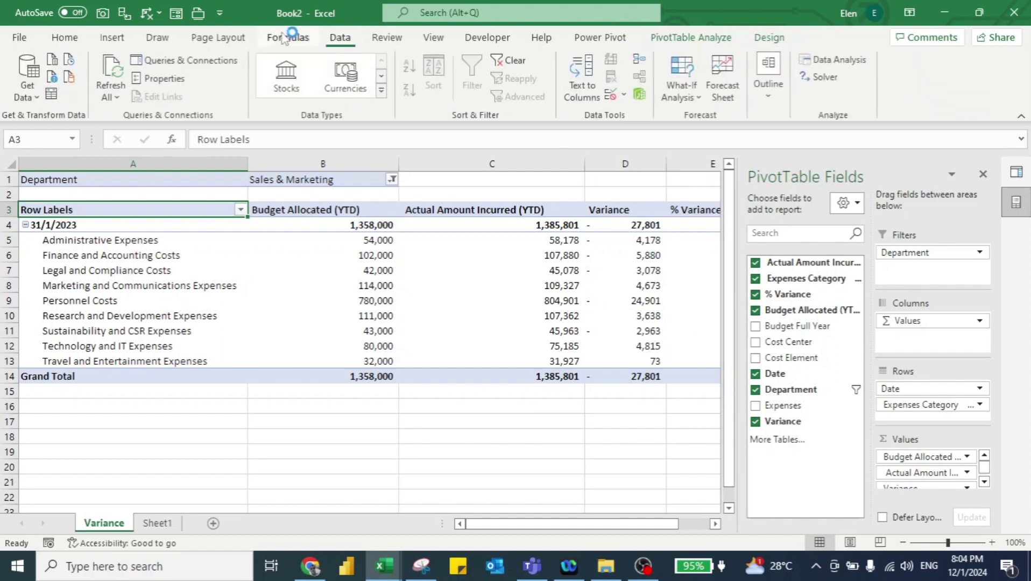
pyautogui.click(214, 59)
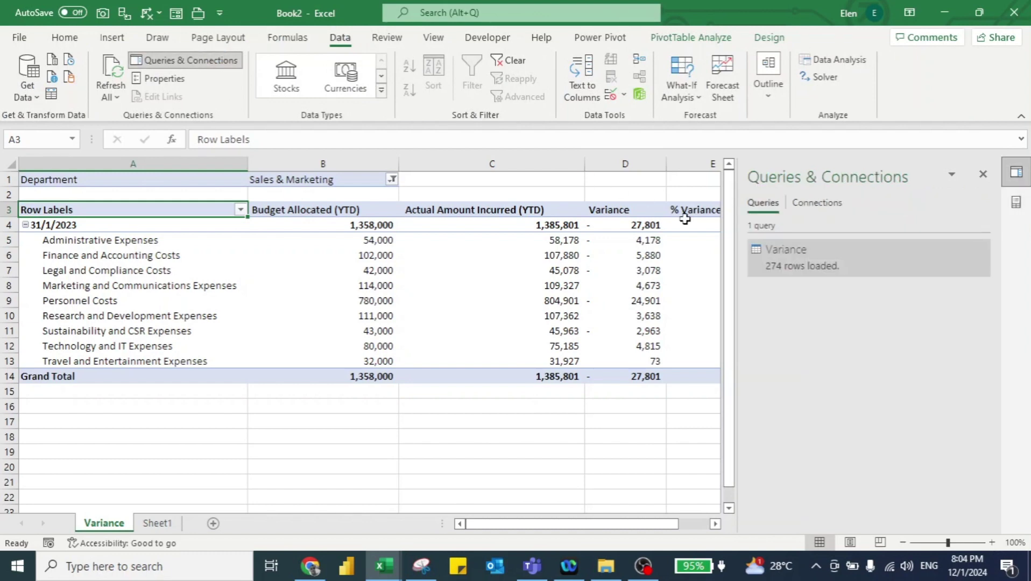
pyautogui.rightClick(790, 259)
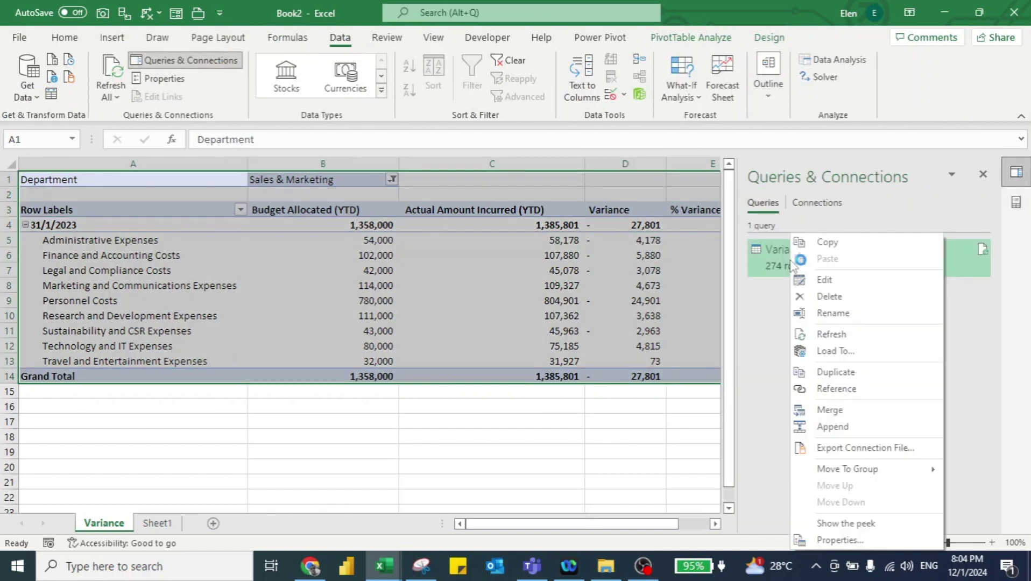
pyautogui.click(827, 280)
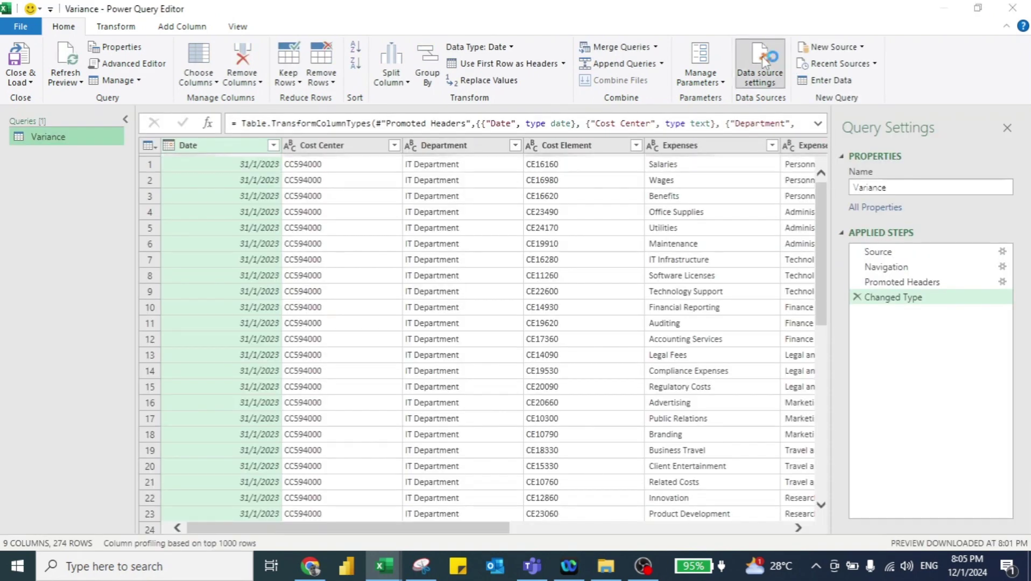
# Change the query's data source to the workbook Variance Report - 002 - February 2023 and load the result back into the PivotTable
pyautogui.click(764, 61)
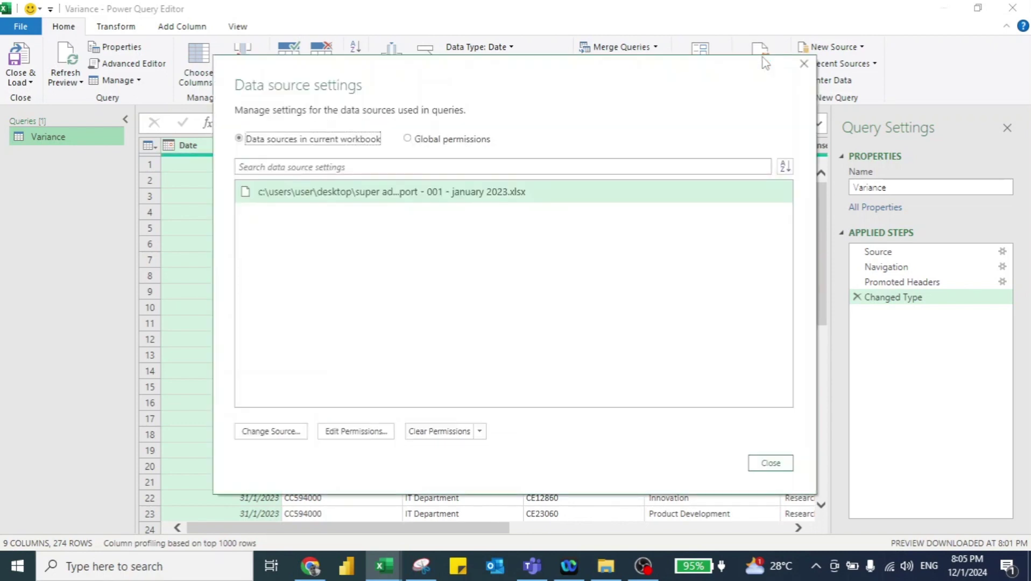
pyautogui.click(461, 199)
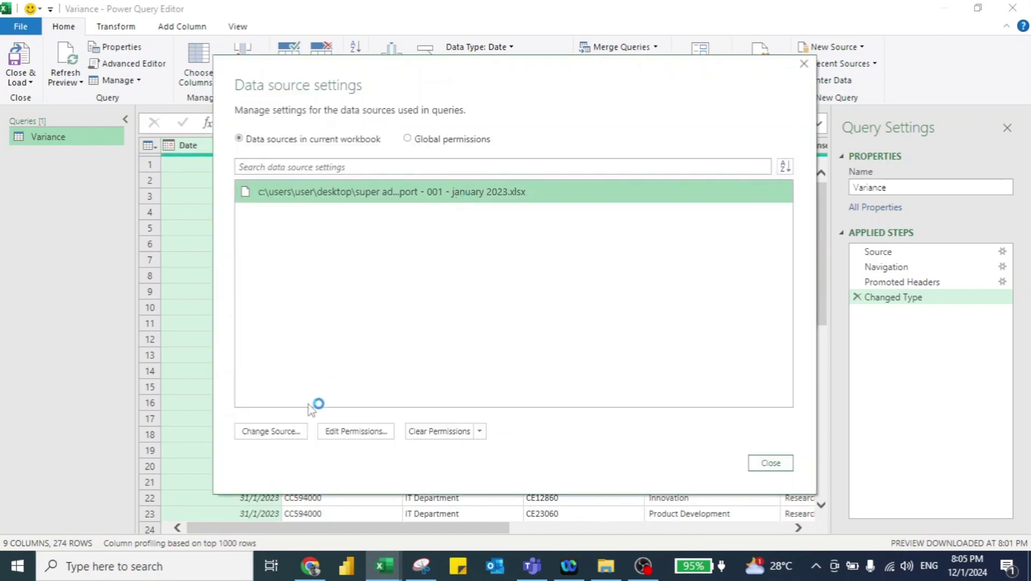
pyautogui.click(273, 433)
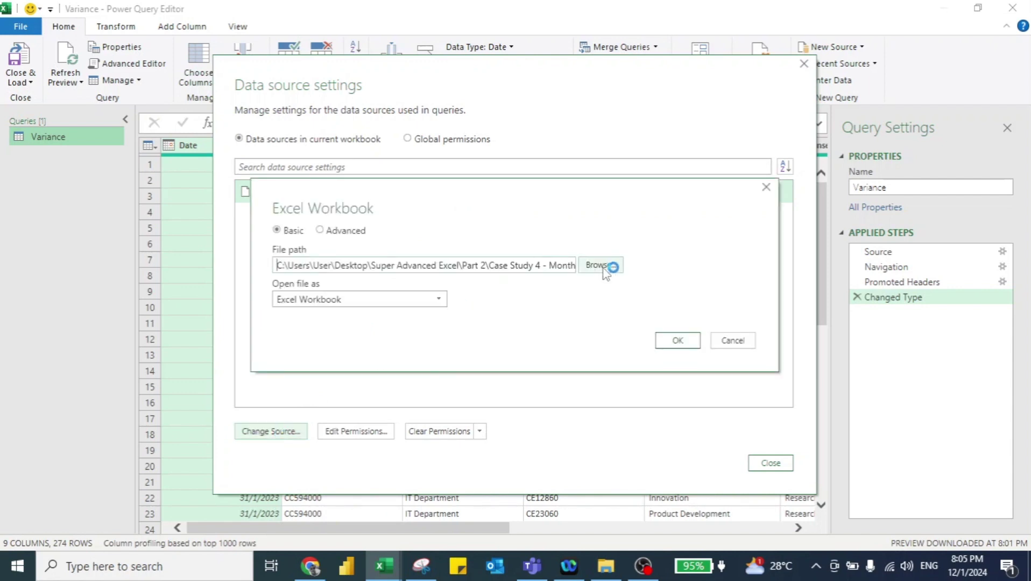
pyautogui.click(601, 265)
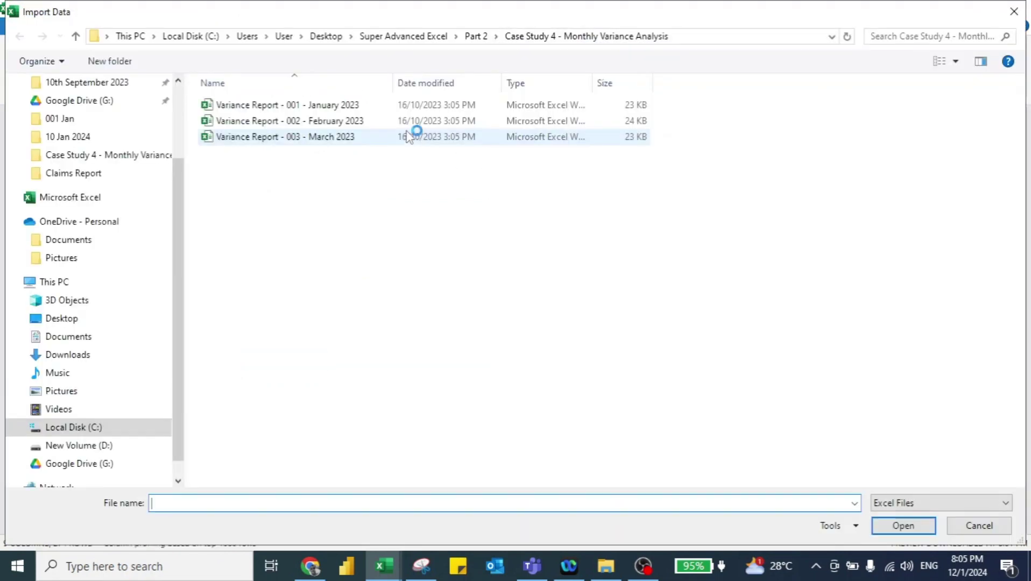
pyautogui.click(359, 120)
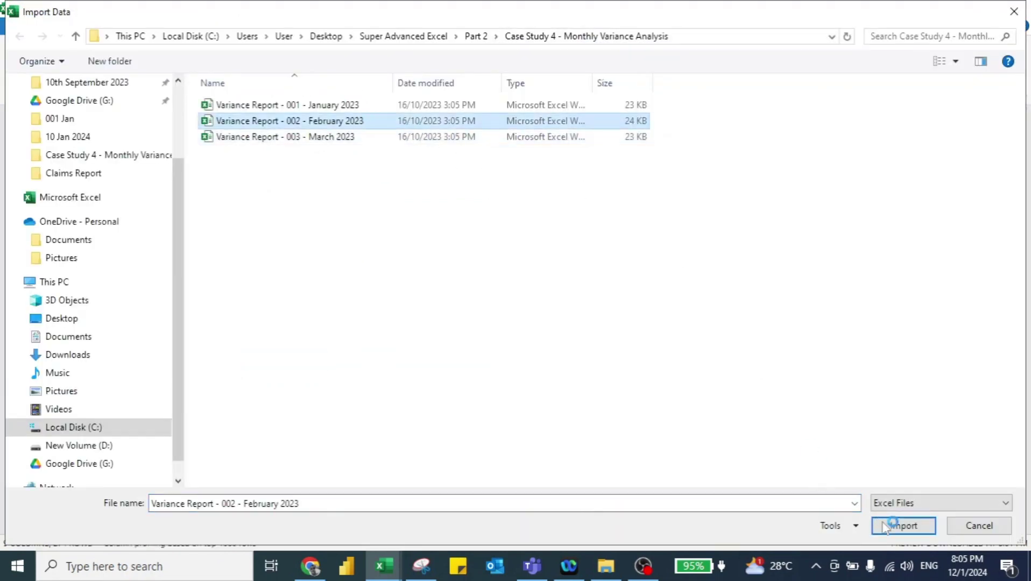
pyautogui.click(902, 527)
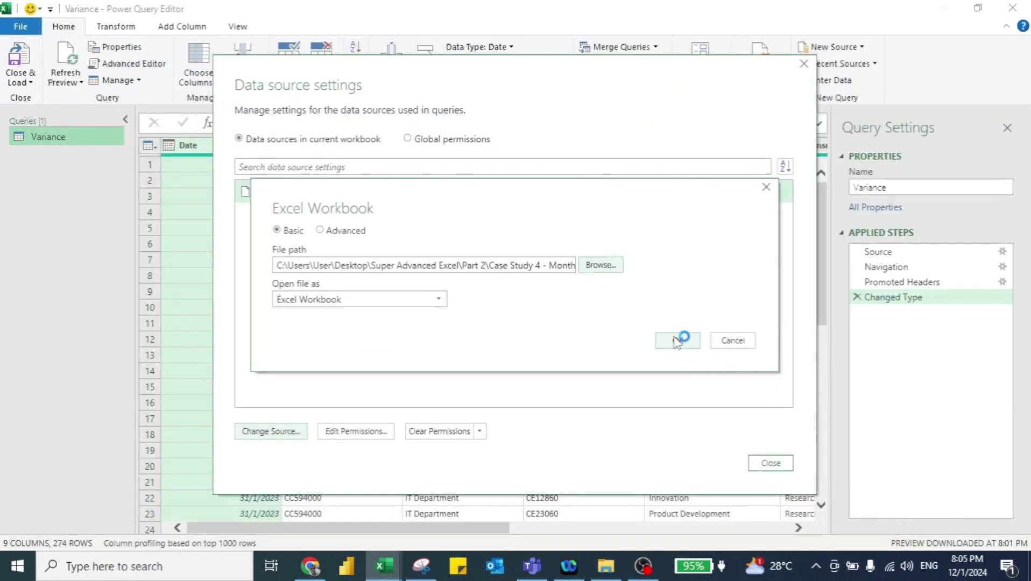
pyautogui.click(677, 341)
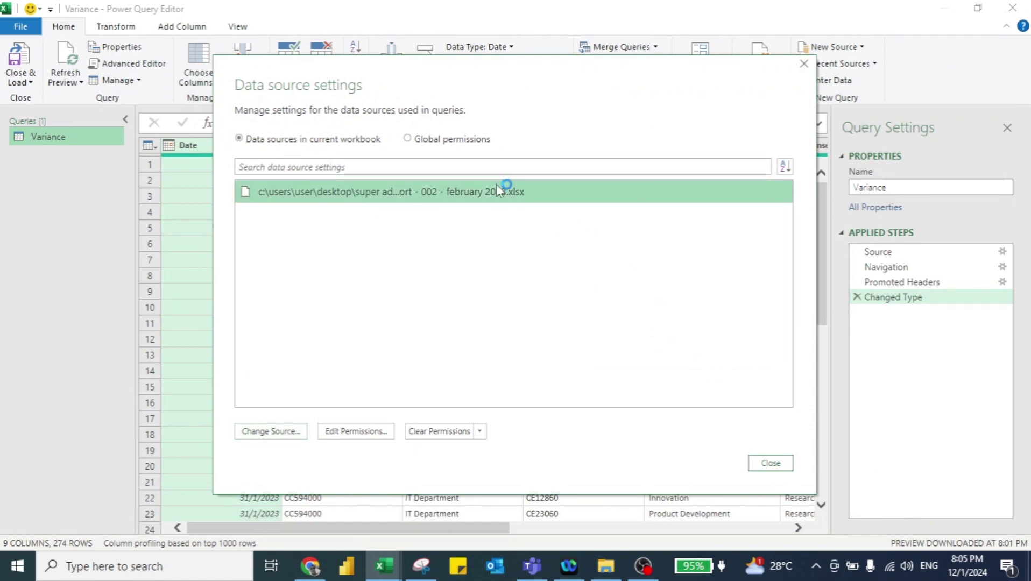
pyautogui.click(769, 464)
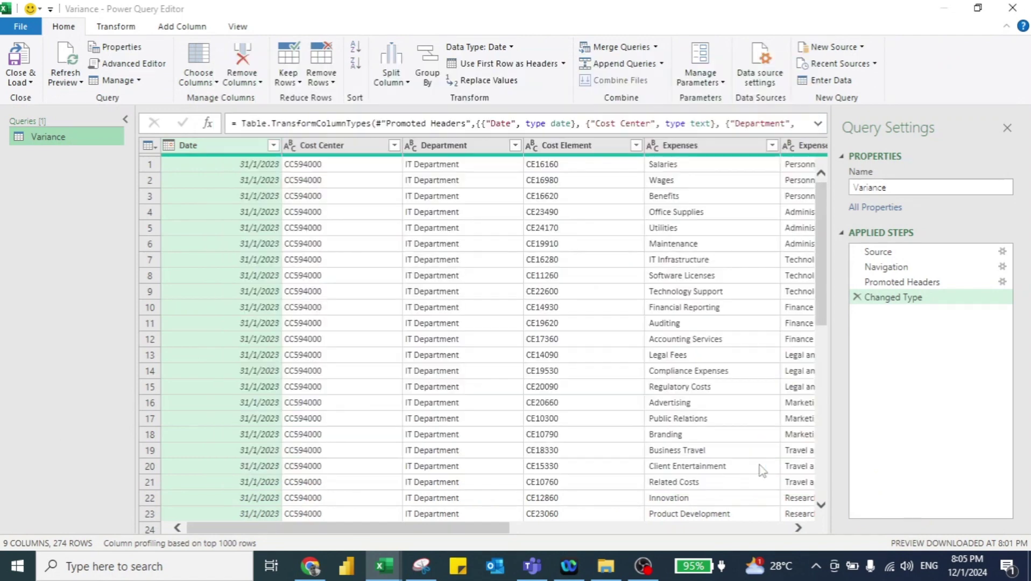
pyautogui.click(21, 58)
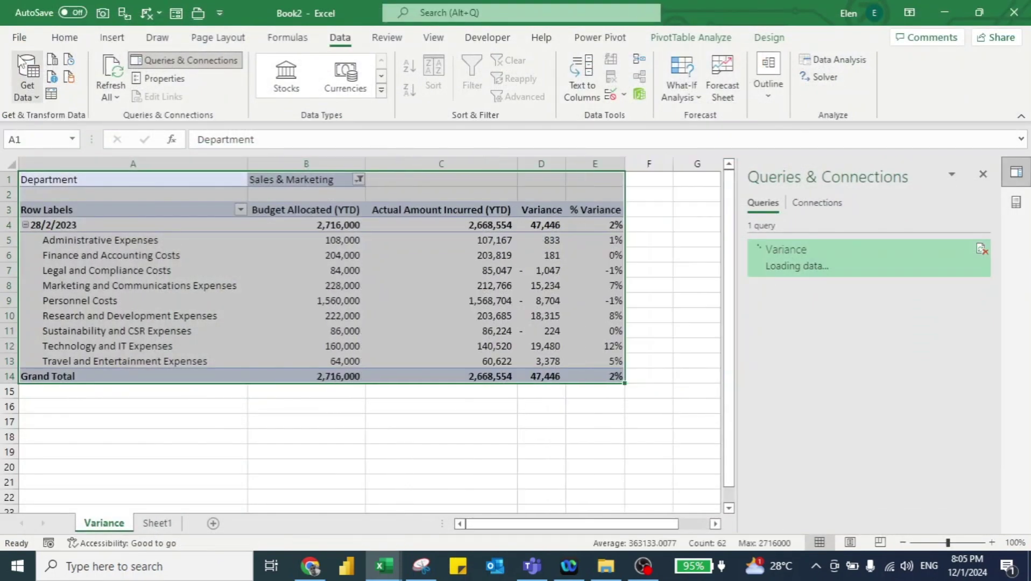
# Open the Variance query for editing in the Power Query Editor
pyautogui.click(134, 261)
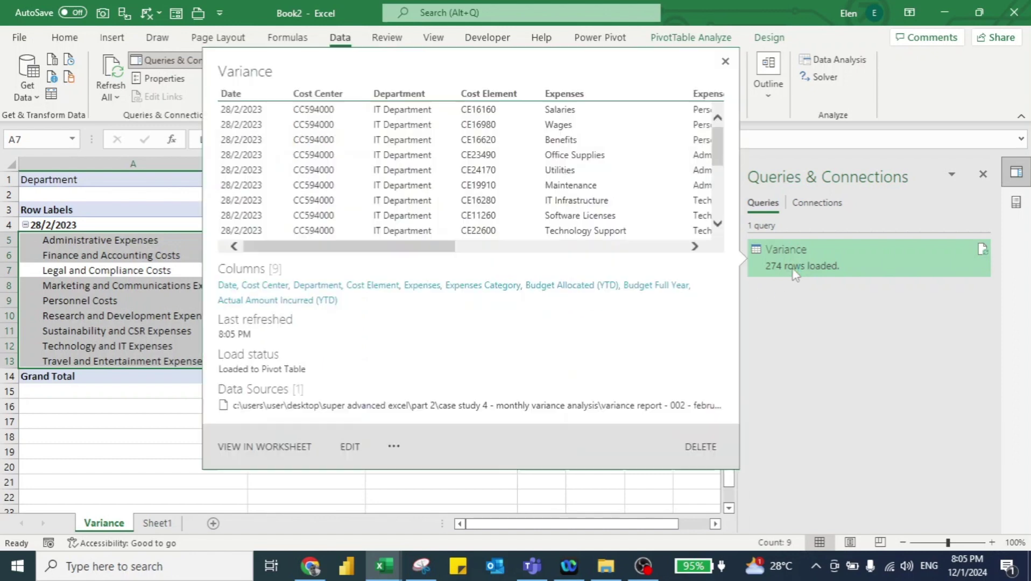
pyautogui.rightClick(794, 270)
pyautogui.click(829, 281)
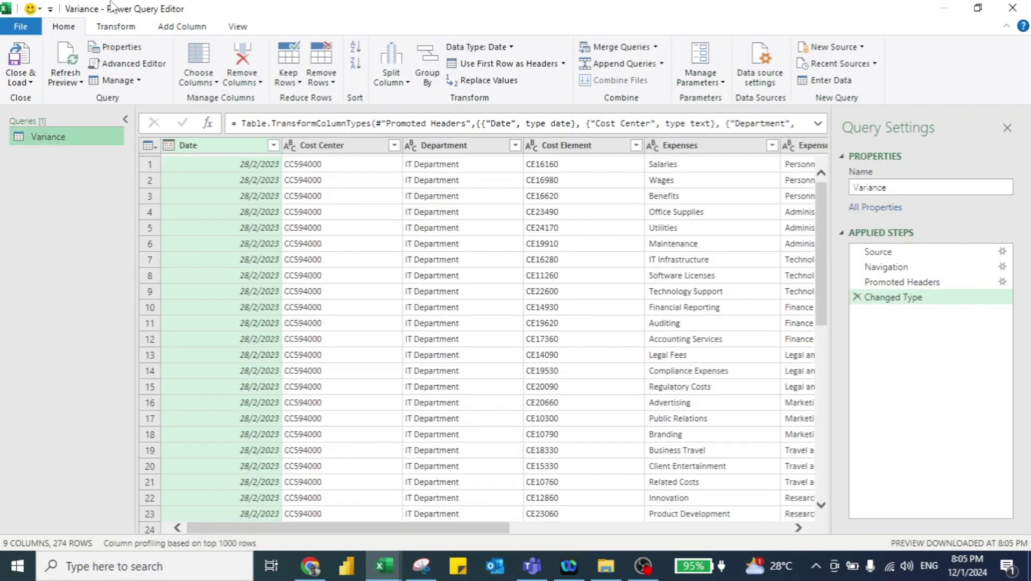
# Change the query's data source to the workbook Variance Report - 003 - March 2023 and load the result back into the PivotTable
pyautogui.click(763, 63)
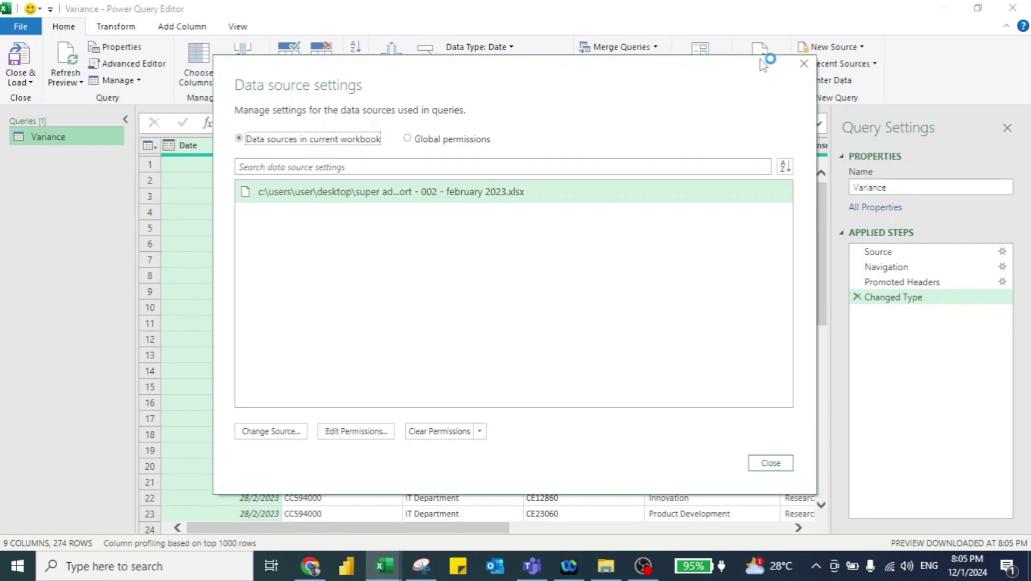
pyautogui.click(473, 197)
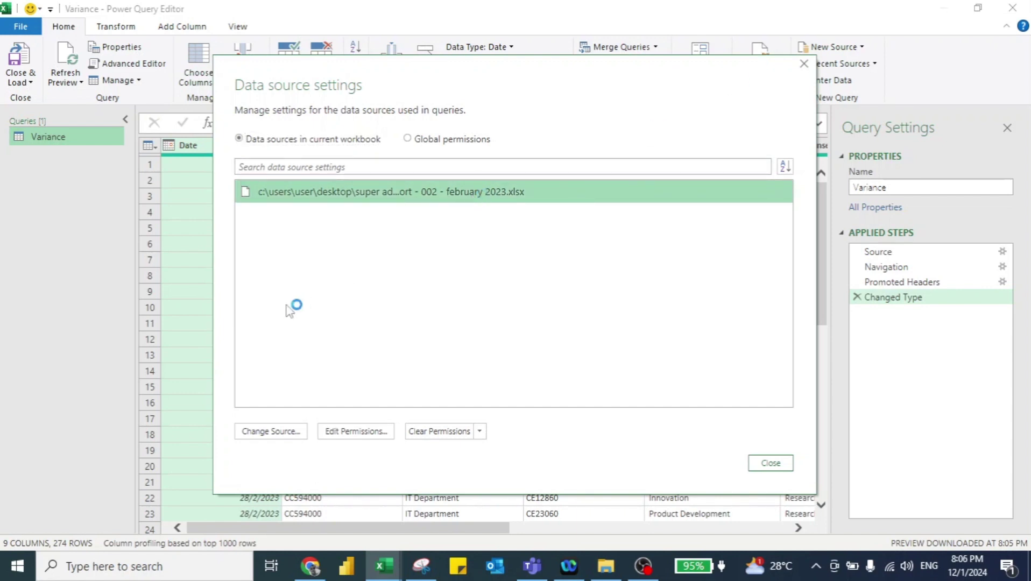
pyautogui.click(268, 433)
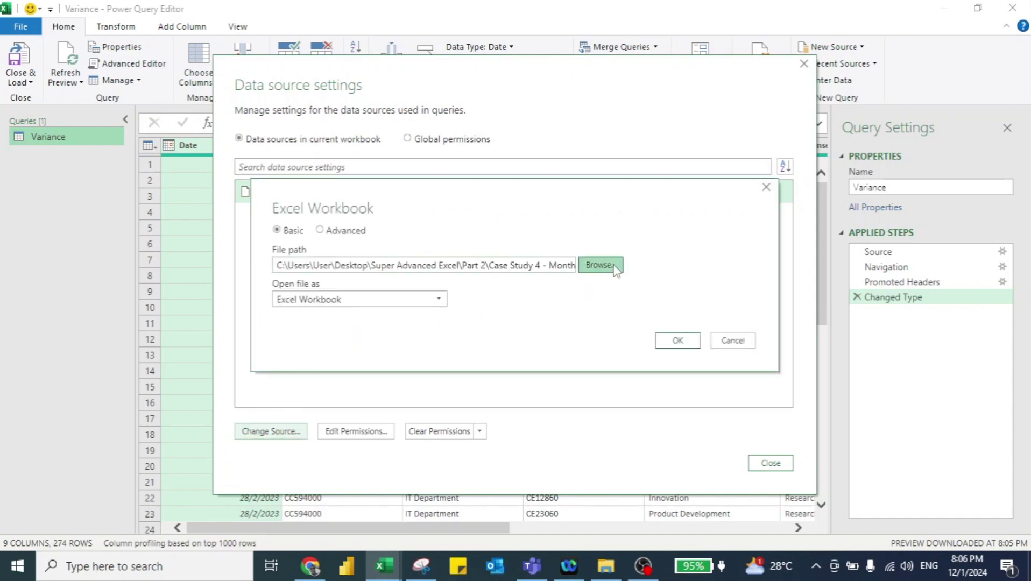
pyautogui.click(614, 266)
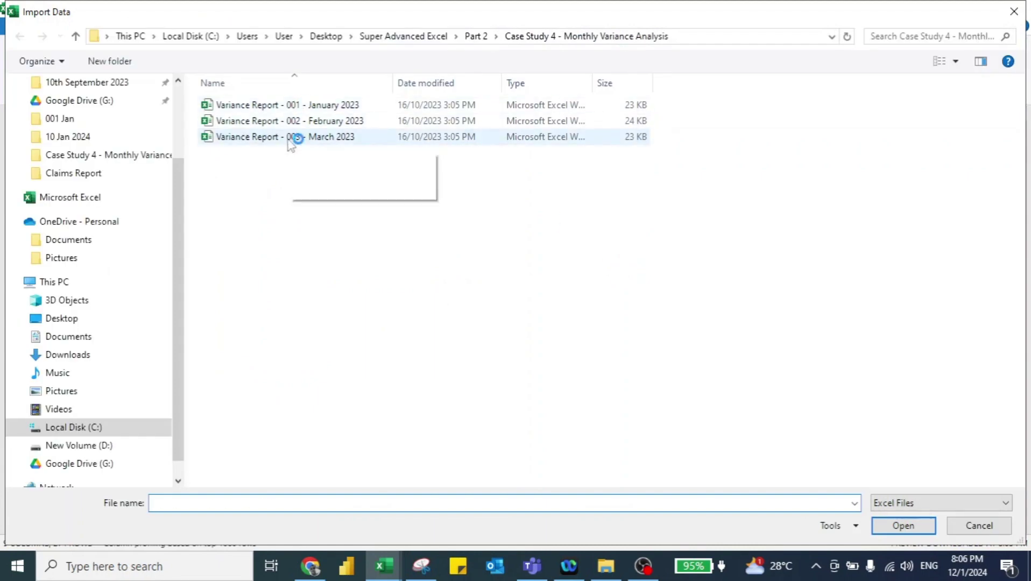
pyautogui.click(298, 137)
pyautogui.click(892, 525)
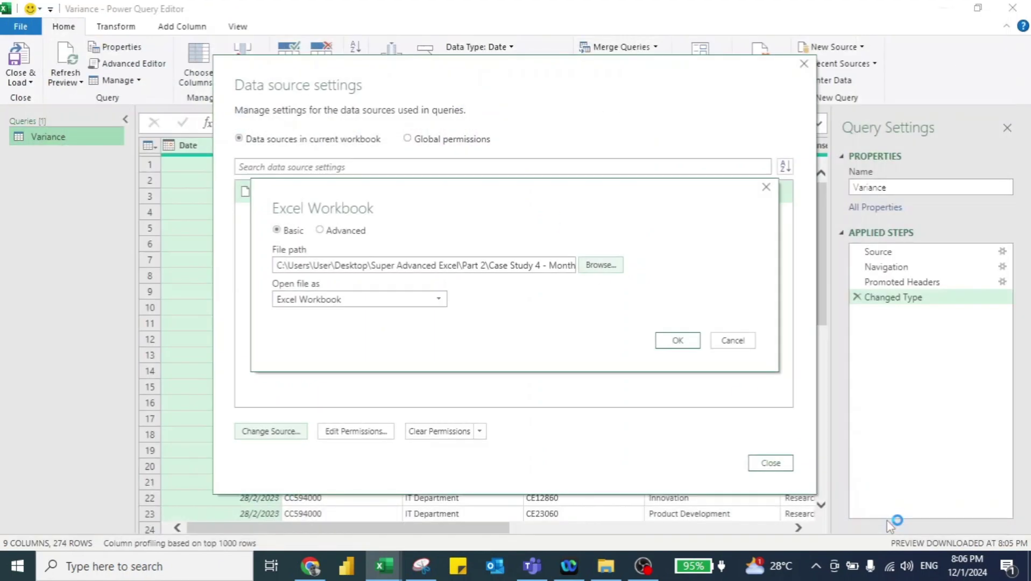
pyautogui.click(688, 342)
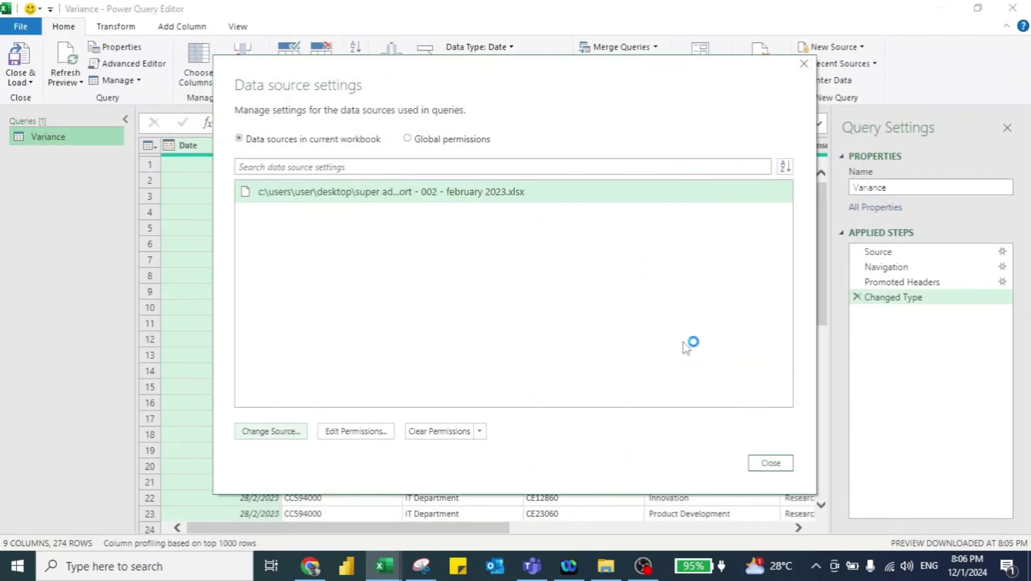
pyautogui.click(771, 463)
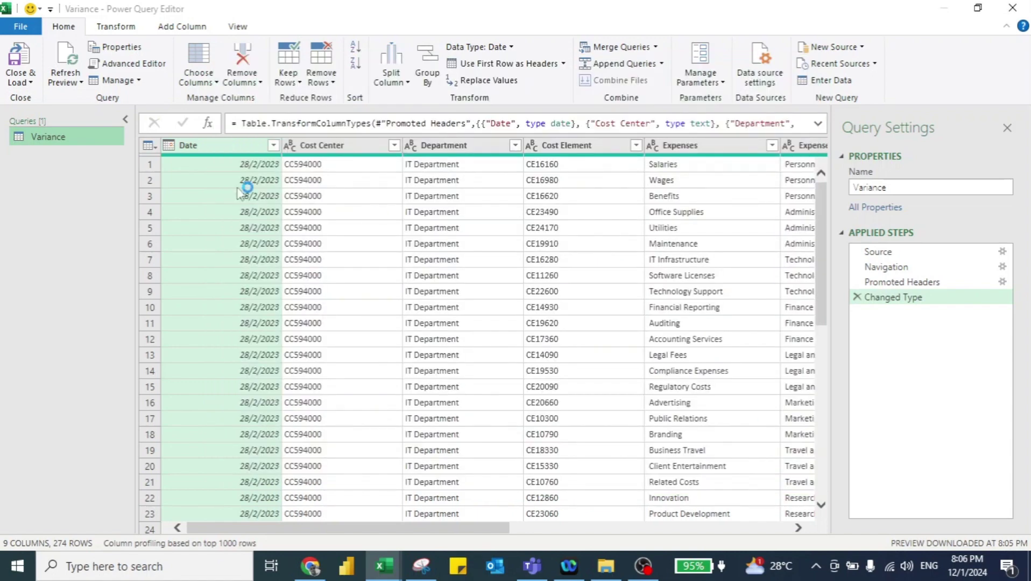
pyautogui.click(20, 62)
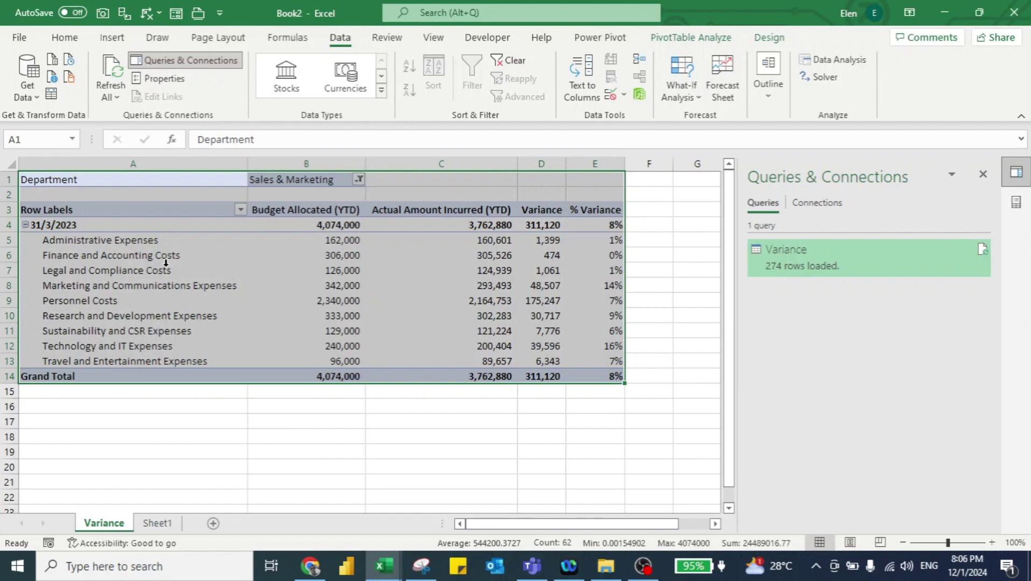
# Review the full column header row in the Variance Report - 001 - January 2023 workbook, and return to Book2
pyautogui.hotkey('alt', 'Tab')
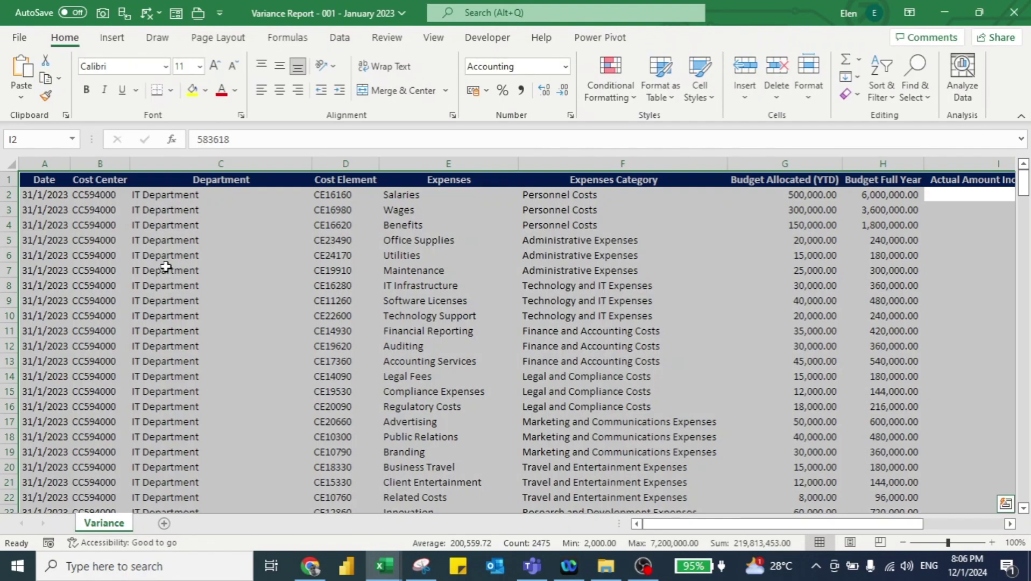
pyautogui.click(38, 185)
pyautogui.hotkey('ctrl', 'shift', 'Right')
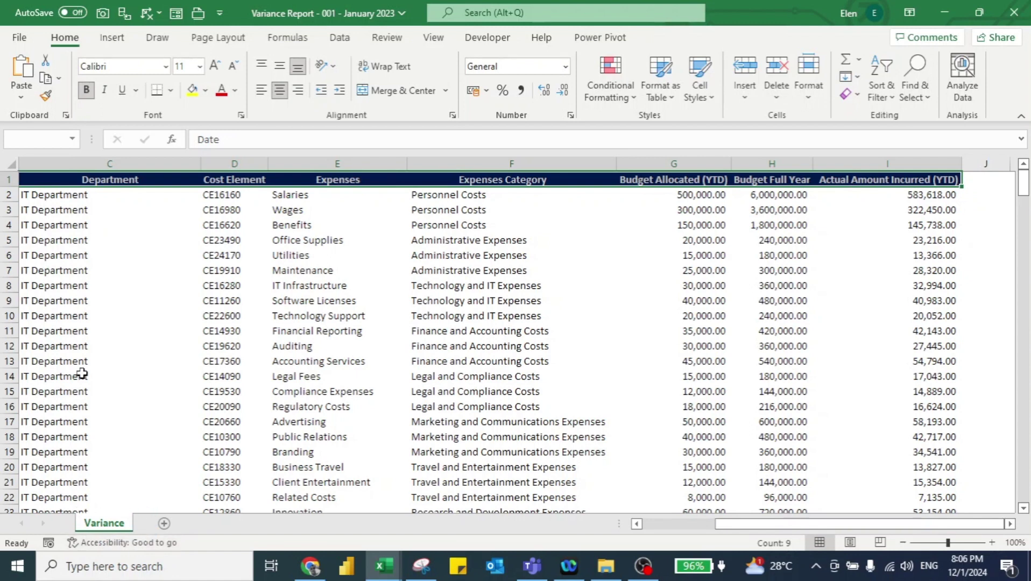
pyautogui.hotkey('alt', 'Tab')
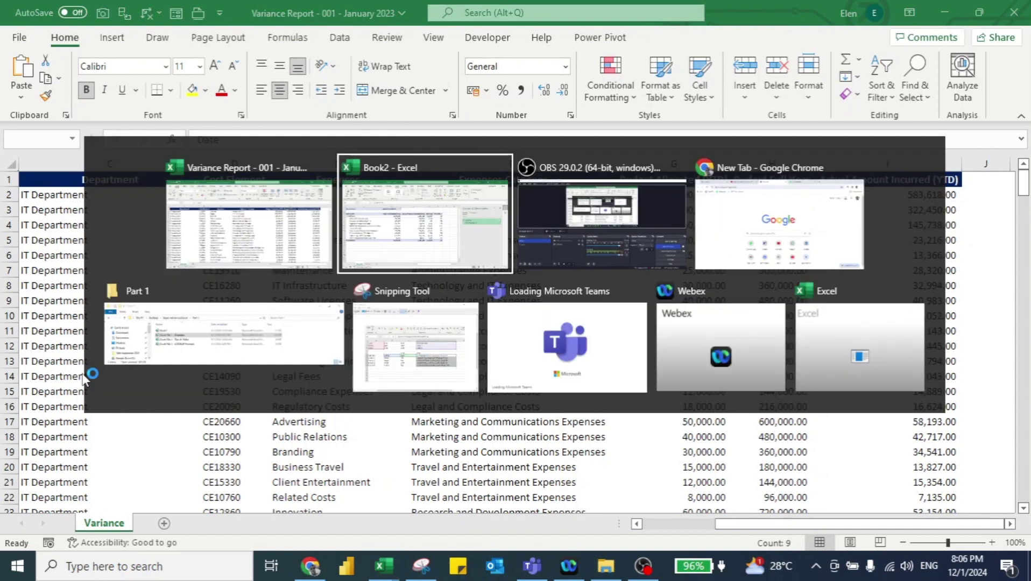